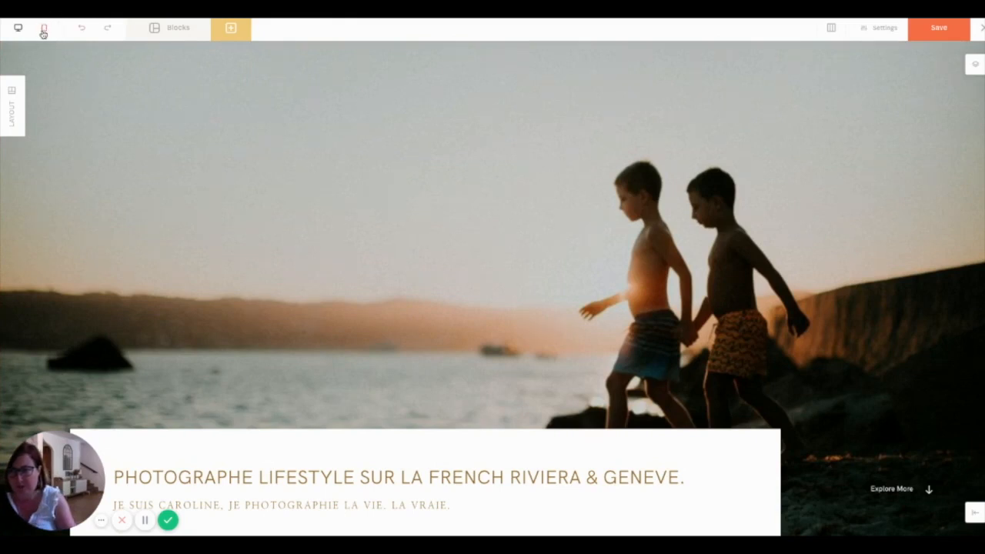
Step: Compare the desktop and mobile layouts of the beach photo header block
left_click(43, 29)
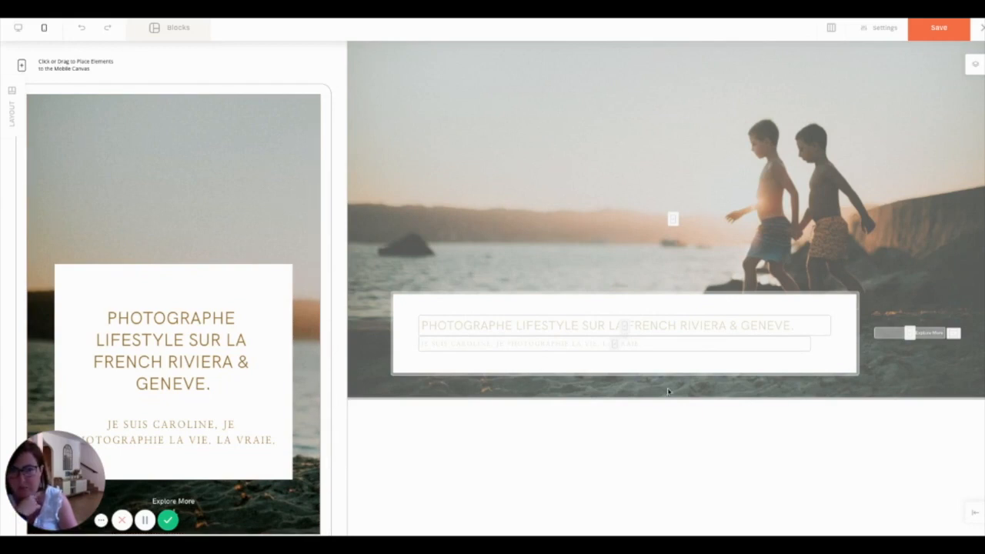
left_click(18, 27)
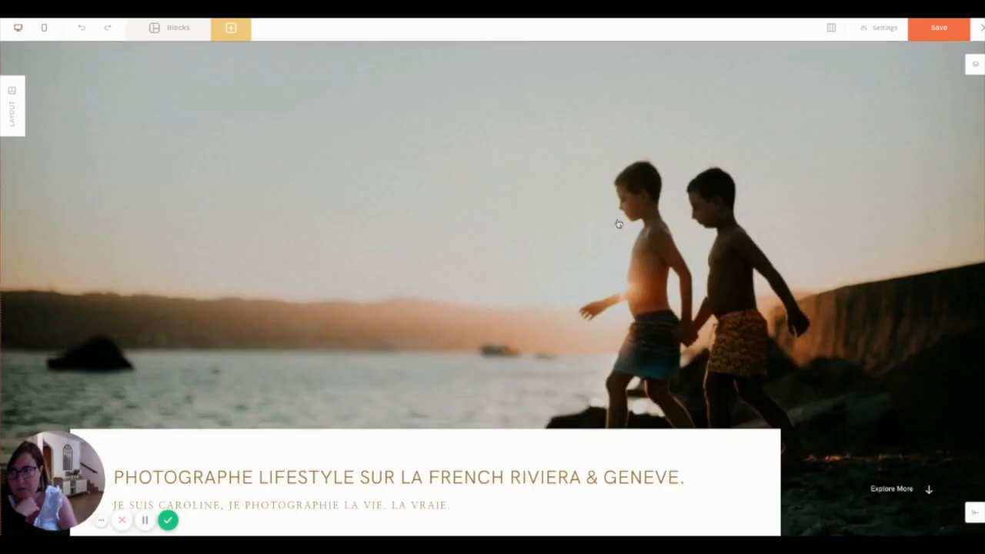
left_click(44, 28)
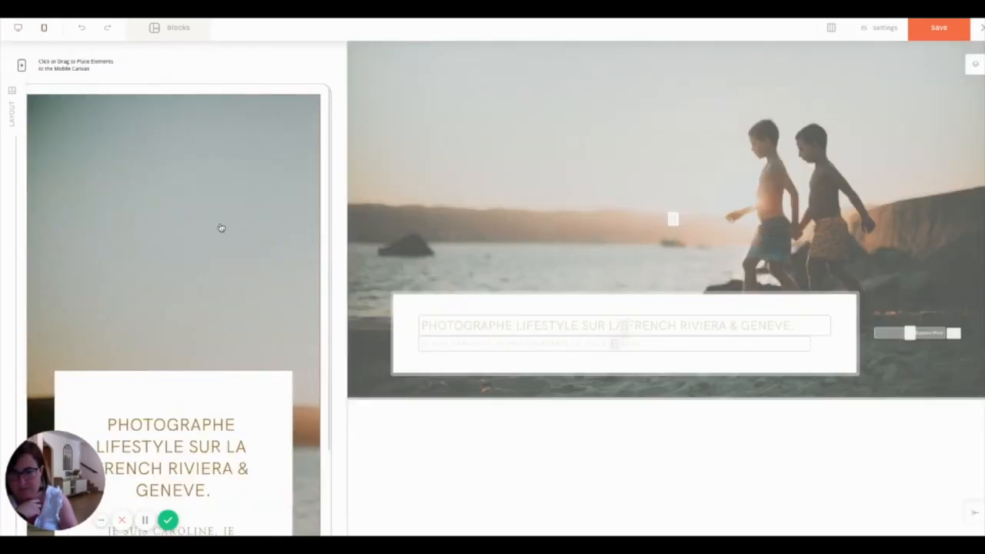
scroll(226, 257, "down", 3)
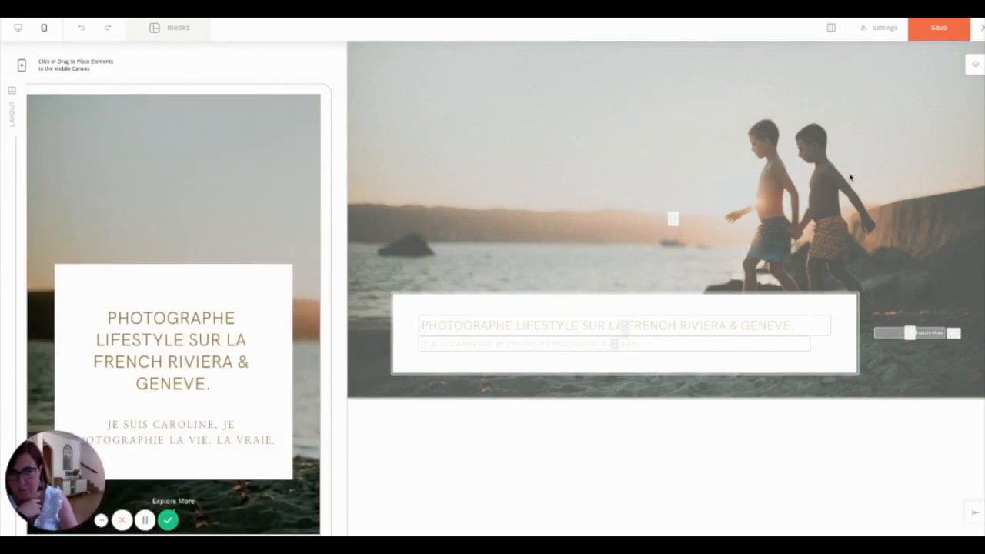
left_click(262, 198)
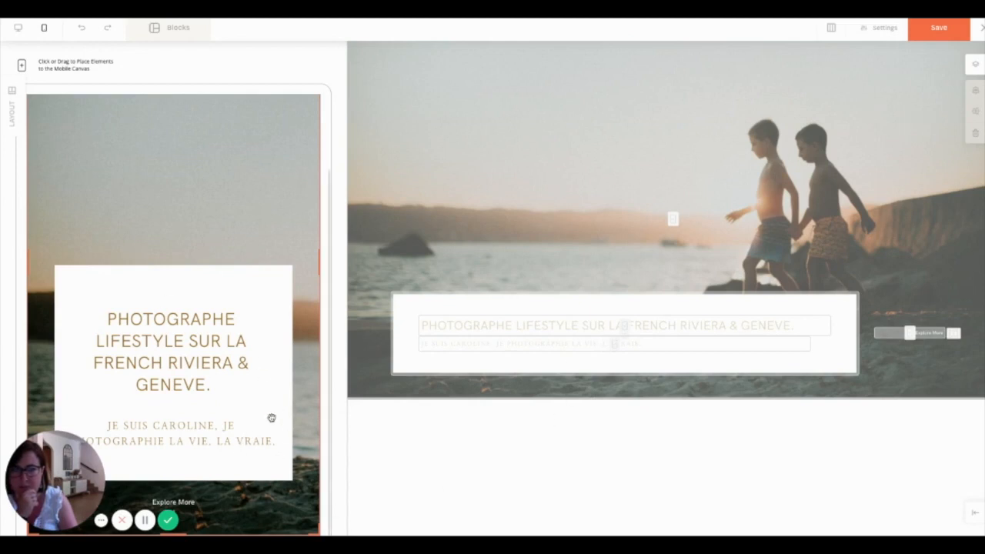
Step: Try the grid, the columns and gaps, and the theme page edge and screen center guides on the mobile canvas
left_click(832, 34)
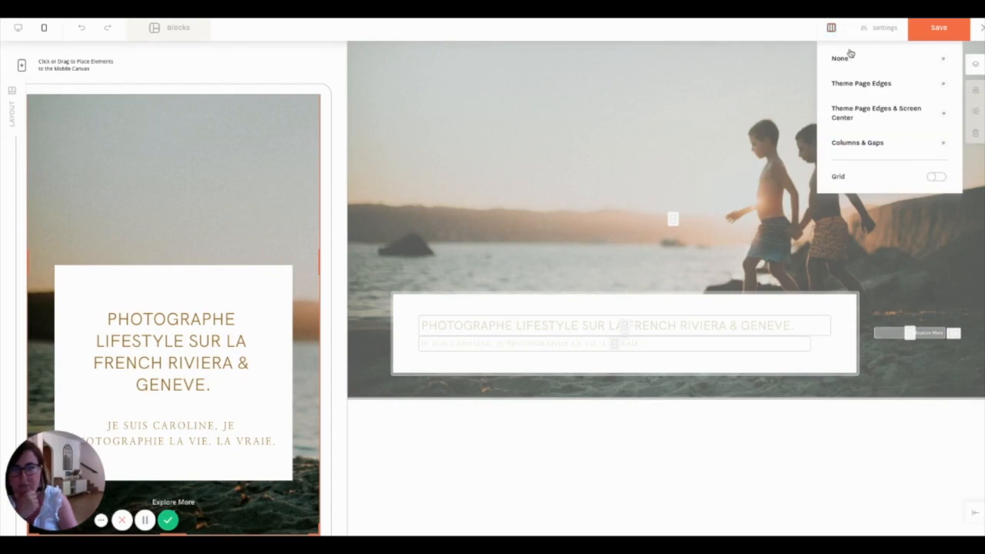
left_click(936, 177)
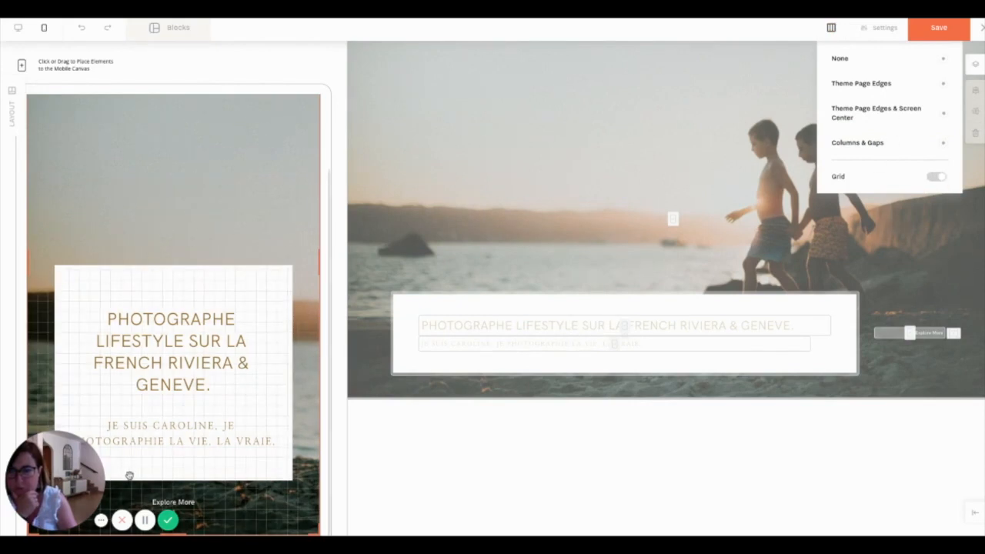
left_click(943, 143)
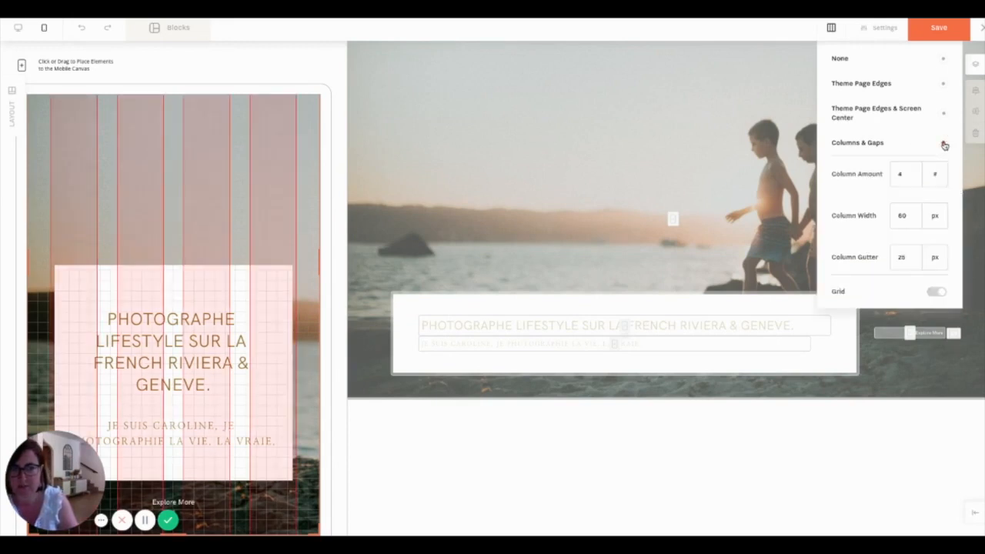
left_click(946, 115)
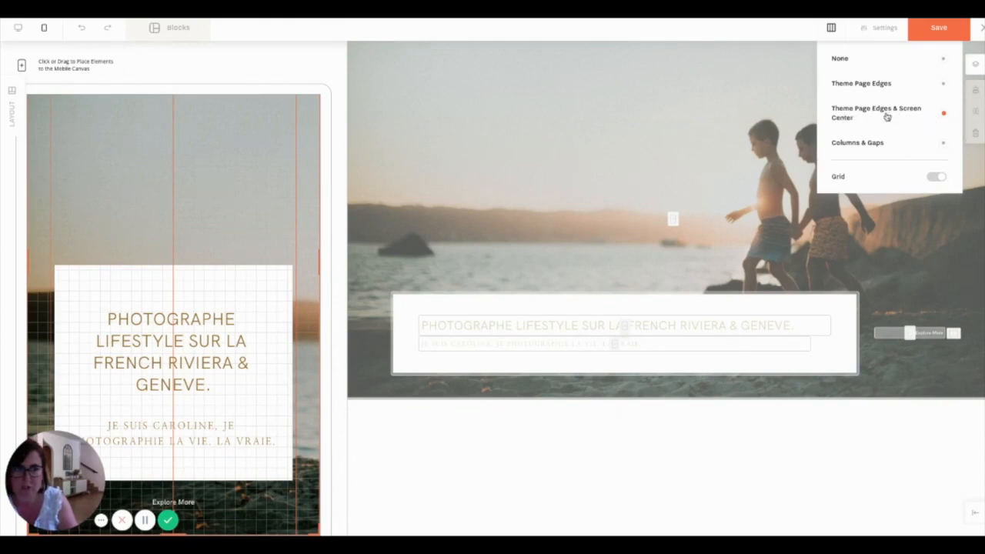
left_click(944, 84)
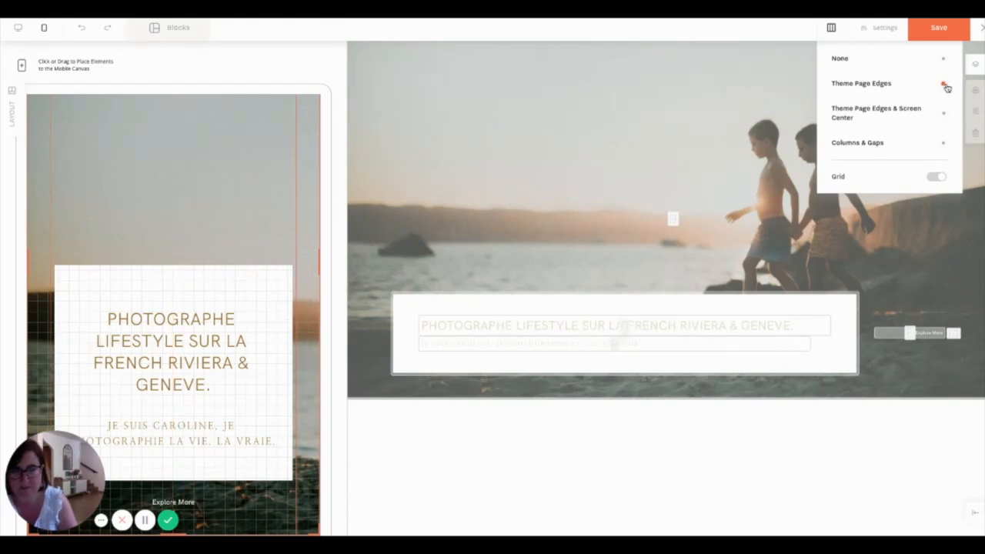
left_click(942, 61)
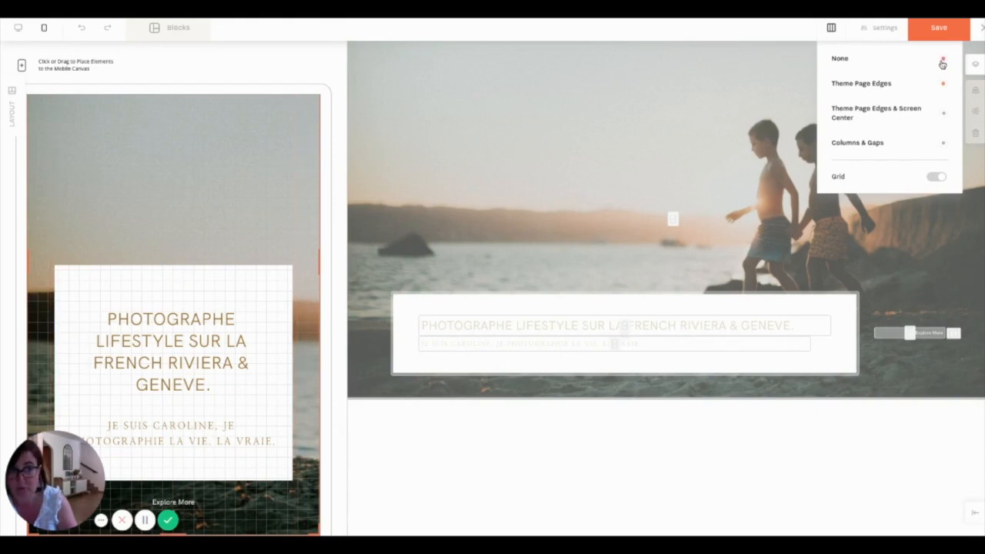
left_click(939, 177)
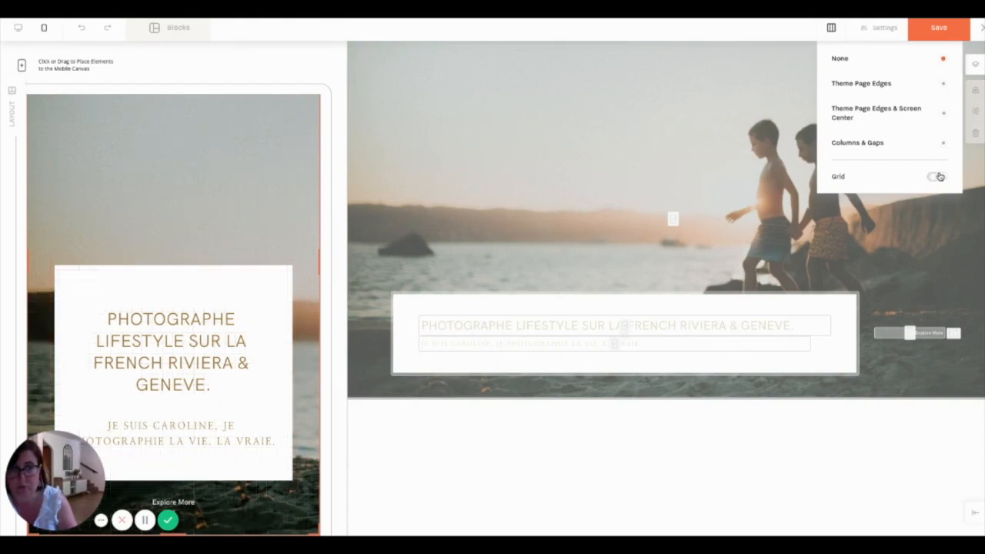
Step: Enable Snap in the header block's mobile settings
left_click(878, 29)
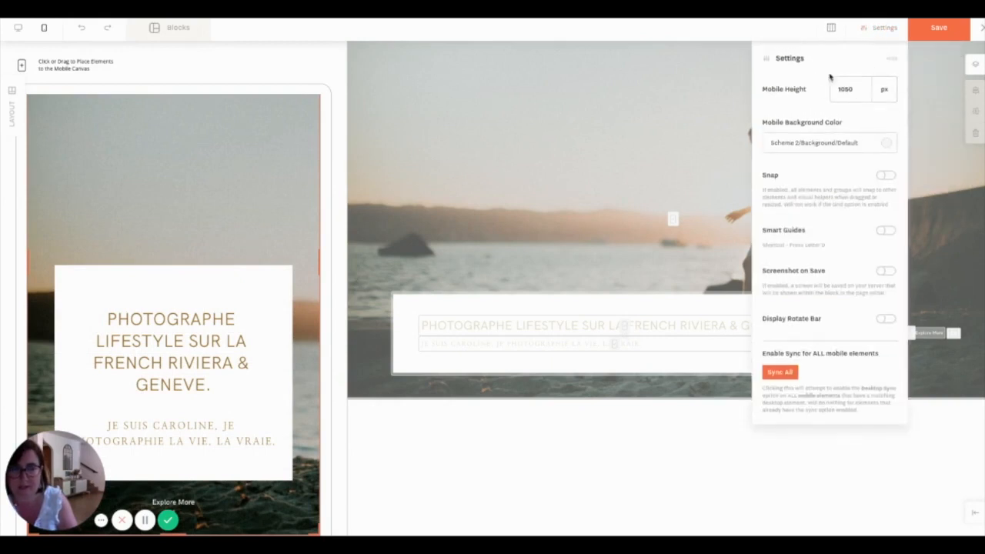
scroll(246, 431, "down", 1)
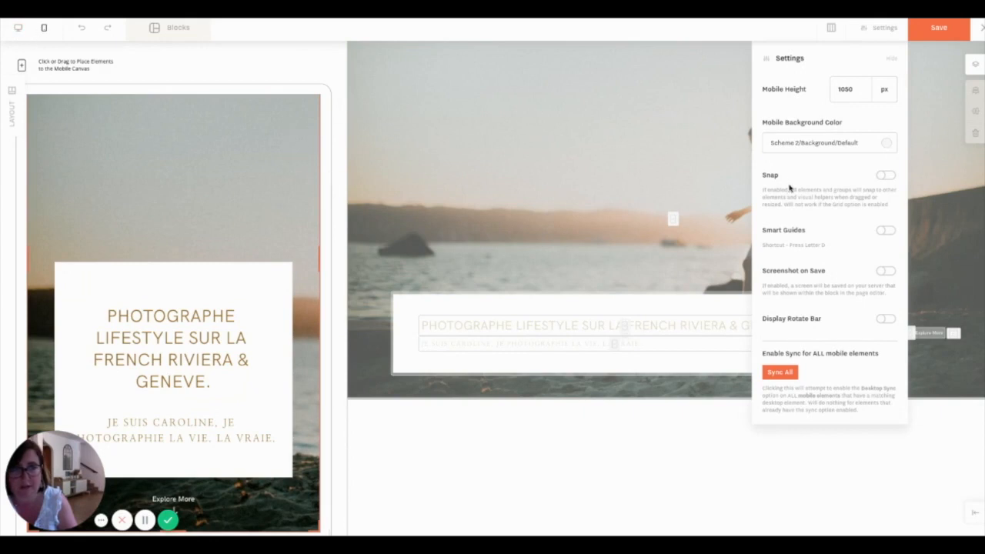
left_click(832, 147)
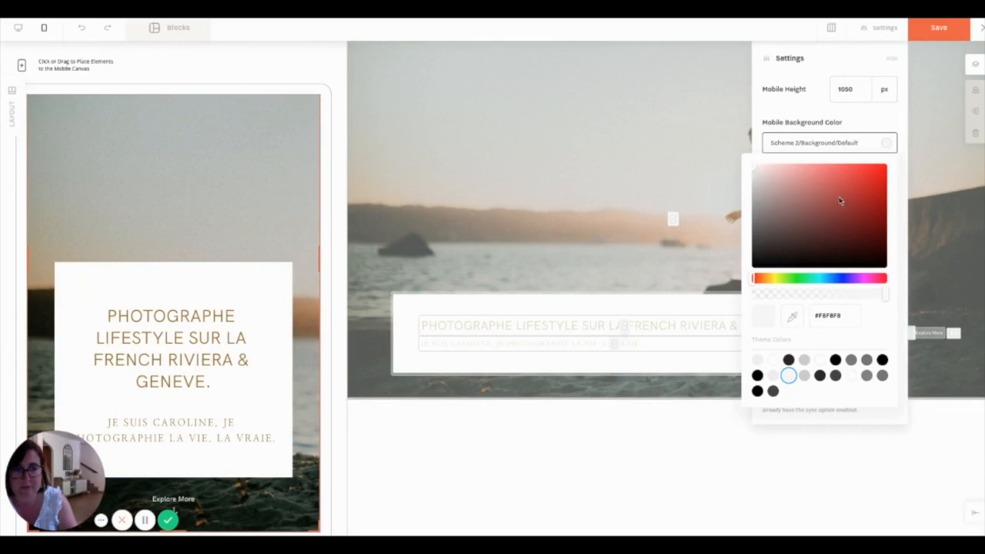
left_click(820, 141)
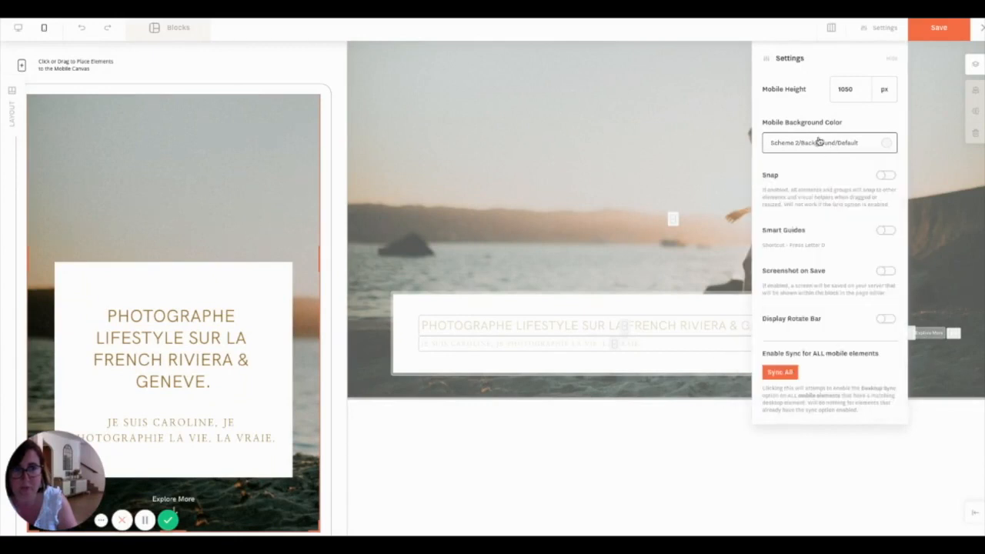
left_click(885, 176)
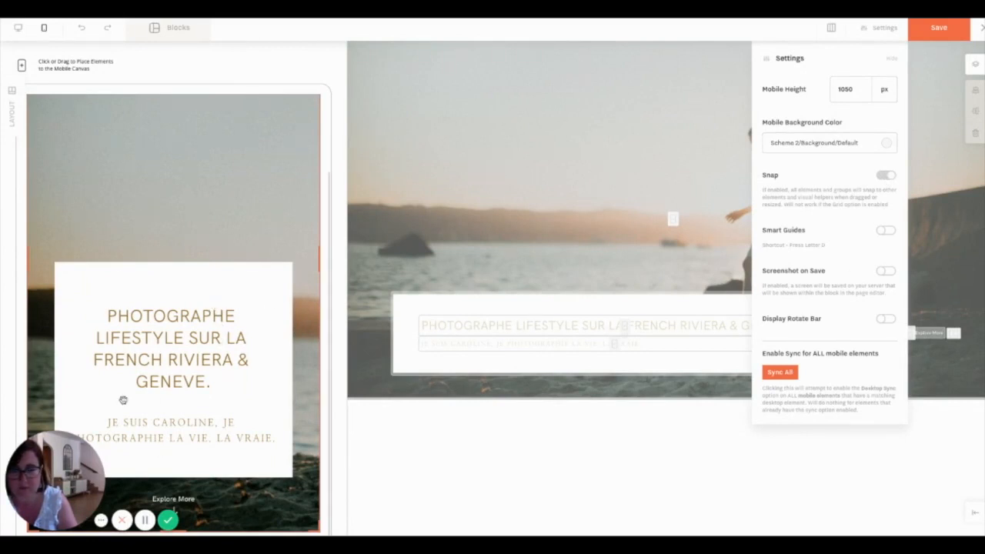
left_click(885, 232)
left_click(885, 320)
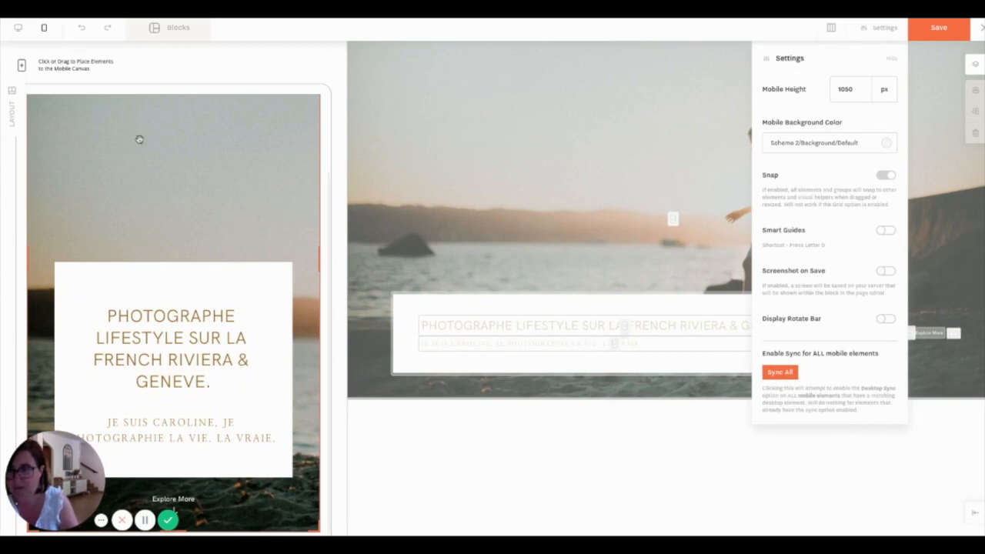
Step: Check the header block's settings and text placement in the desktop version against the mobile version
left_click(18, 27)
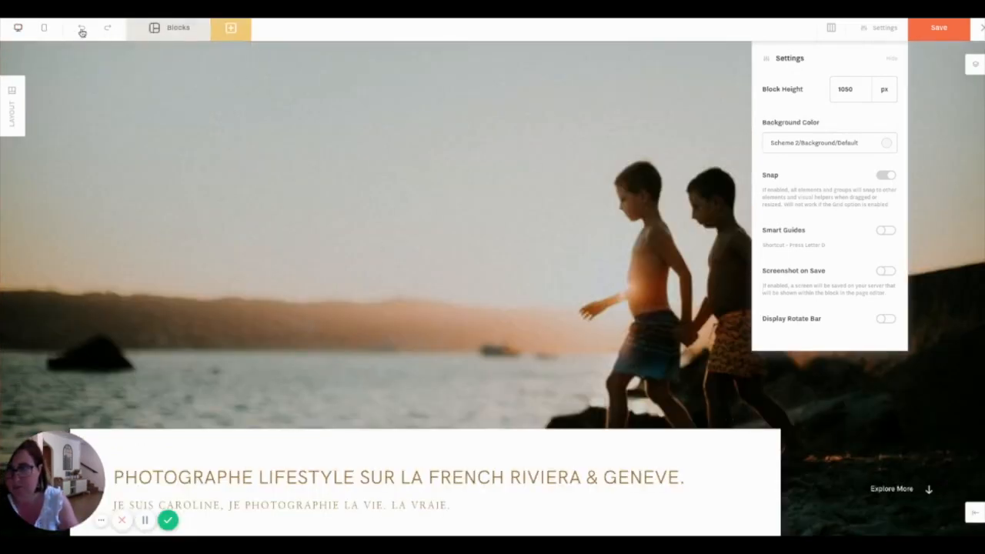
left_click(44, 28)
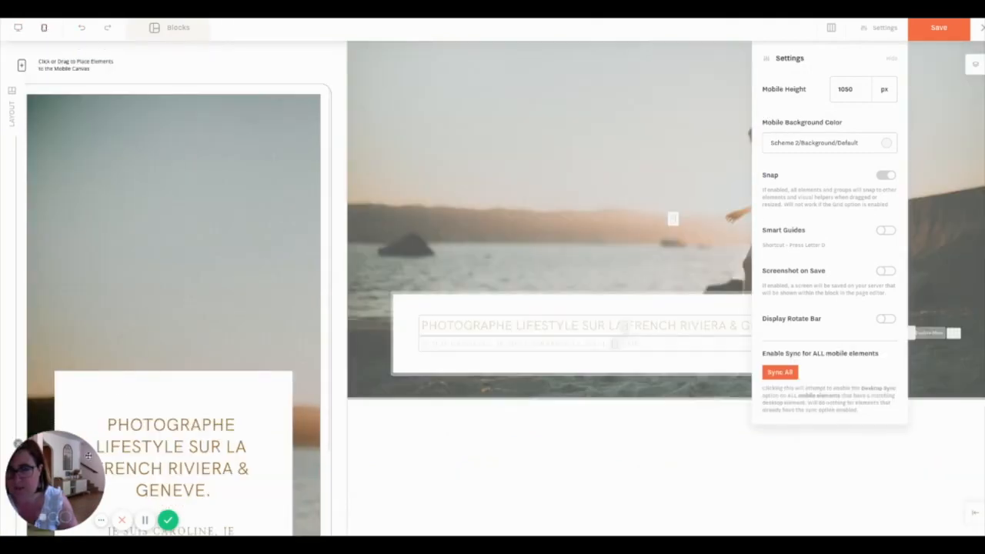
scroll(160, 347, "down", 2)
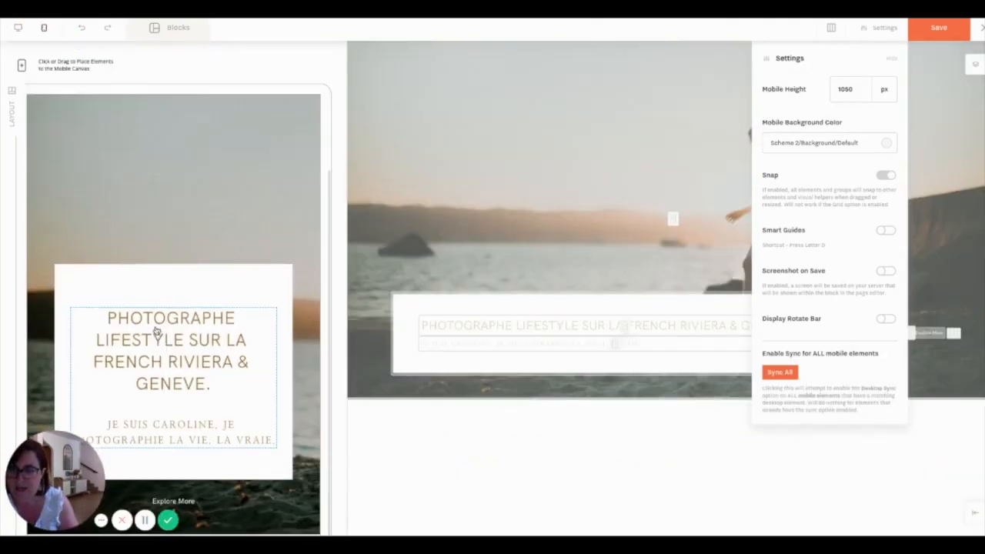
left_click(669, 165)
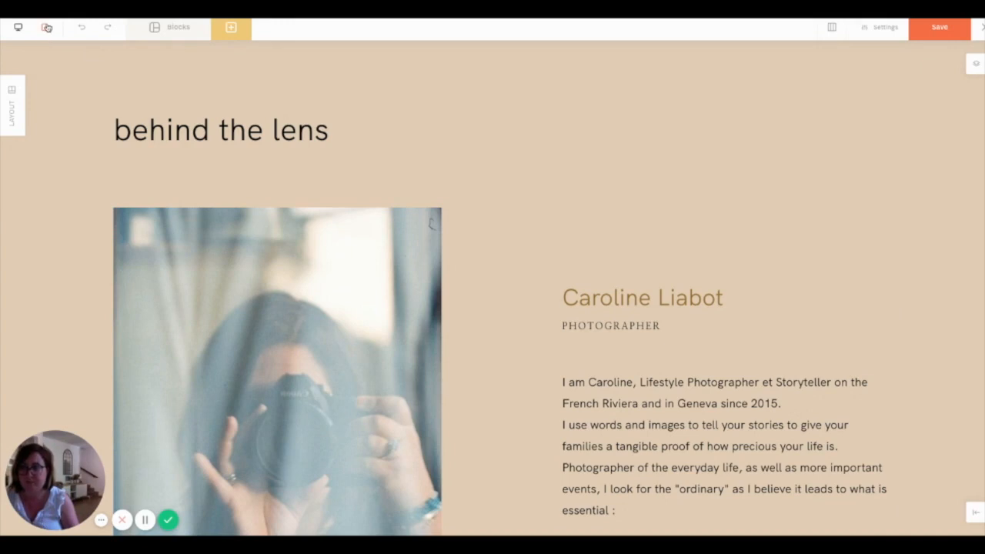
Step: Review the "behind the lens" block in the desktop layout and through the full length of its mobile layout
scroll(659, 246, "down", 3)
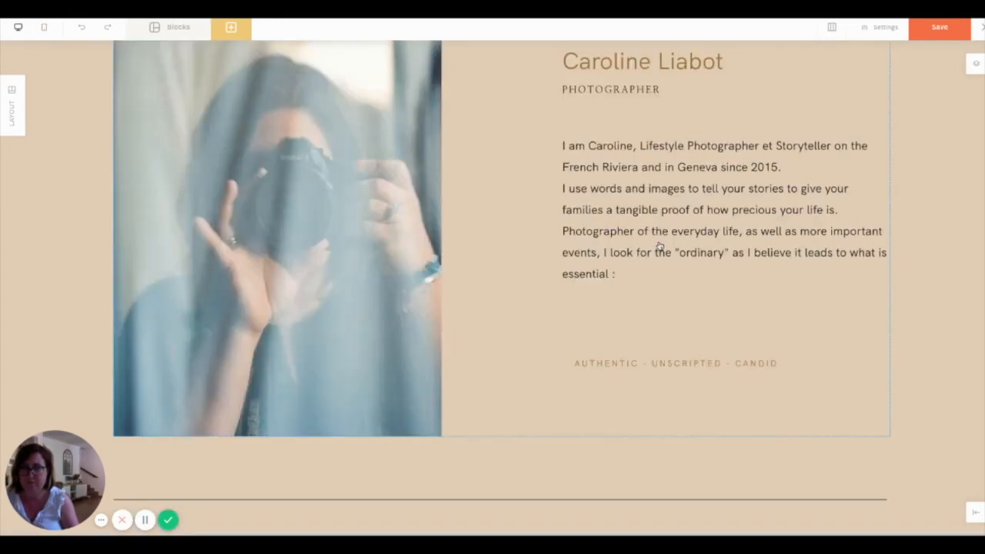
scroll(659, 246, "up", 3)
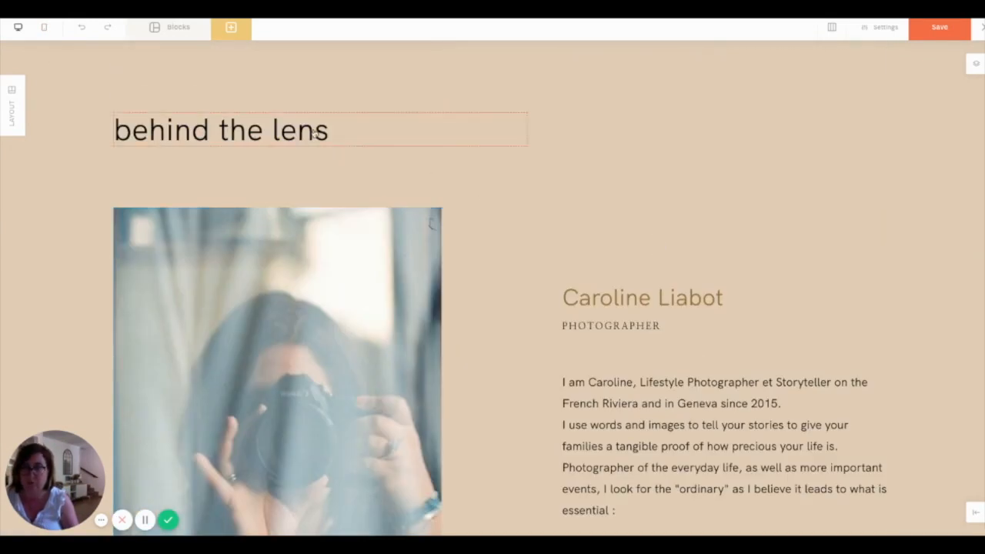
left_click(43, 29)
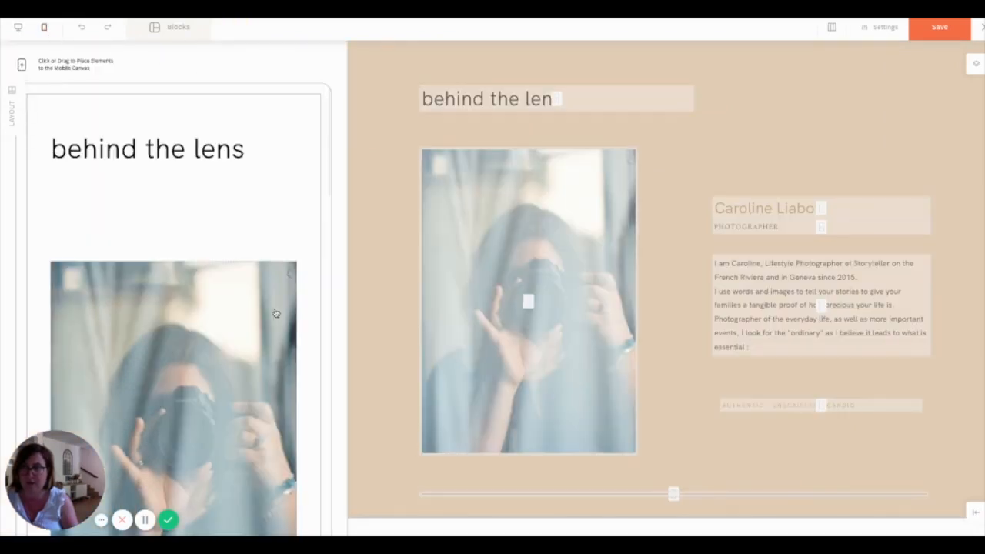
scroll(248, 285, "down", 10)
scroll(246, 283, "up", 5)
scroll(246, 283, "down", 3)
scroll(247, 283, "up", 8)
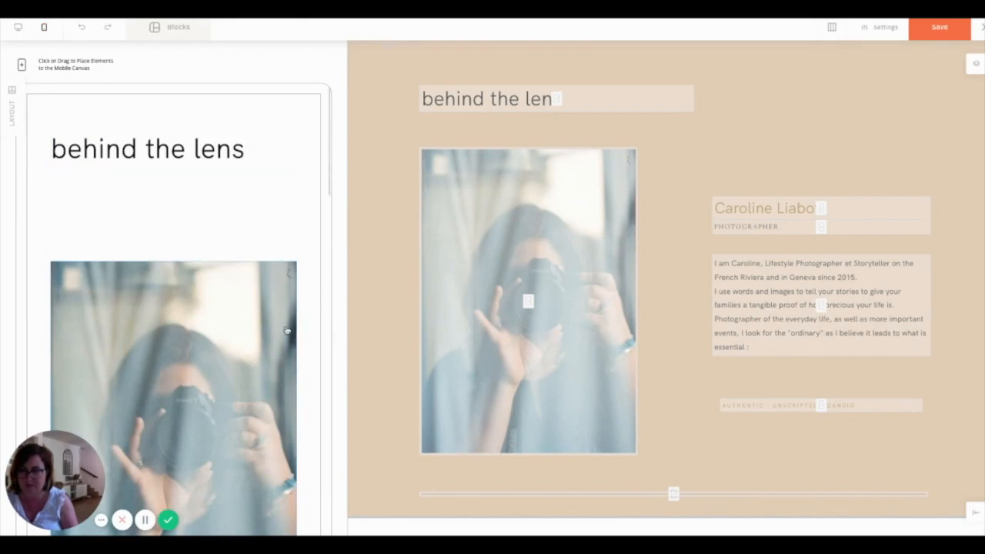
scroll(168, 412, "down", 4)
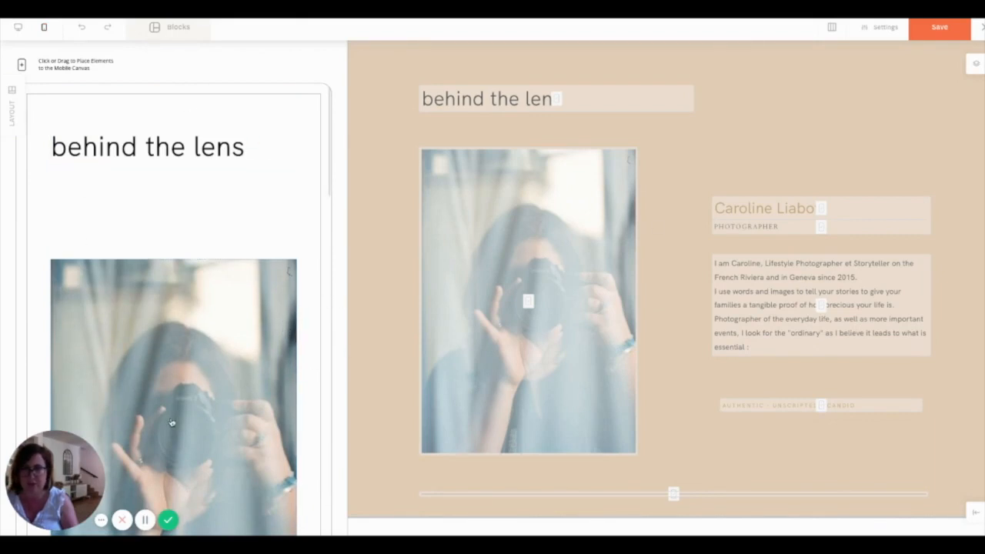
scroll(172, 422, "down", 5)
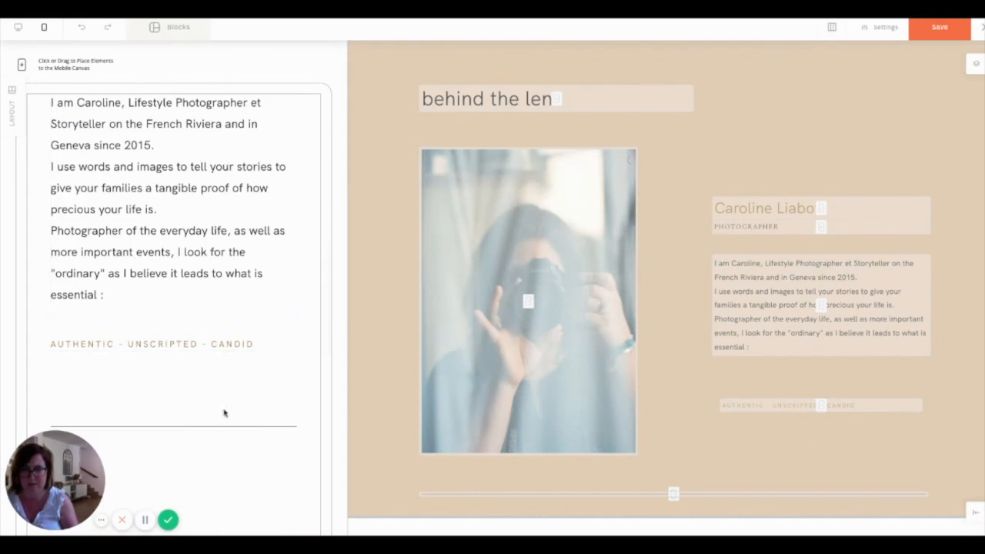
scroll(233, 425, "down", 5)
scroll(233, 425, "up", 5)
scroll(233, 425, "down", 5)
scroll(167, 454, "up", 10)
scroll(173, 448, "down", 10)
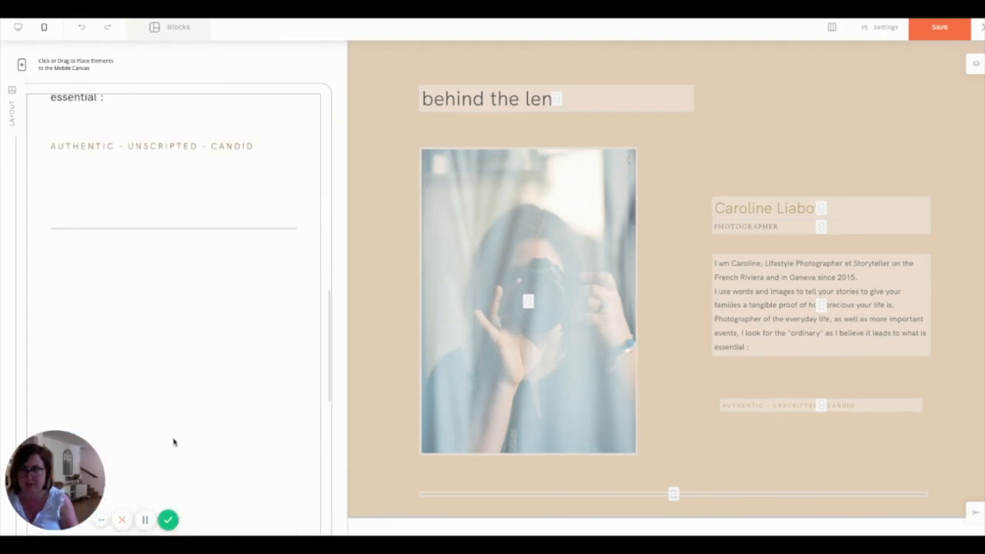
scroll(174, 441, "up", 10)
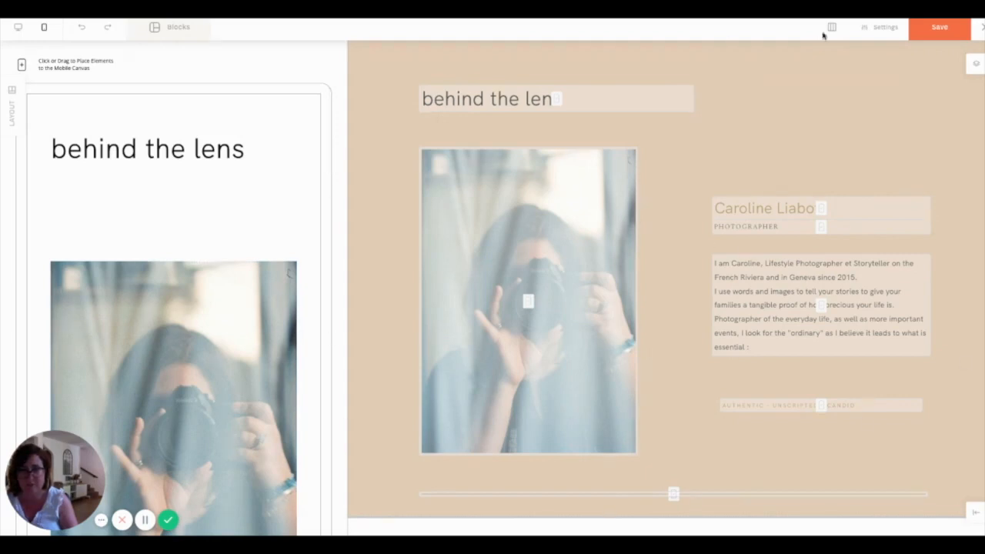
Step: Copy the "behind the lens" block's desktop background color code #E2CDB7 and return to its mobile settings
left_click(879, 29)
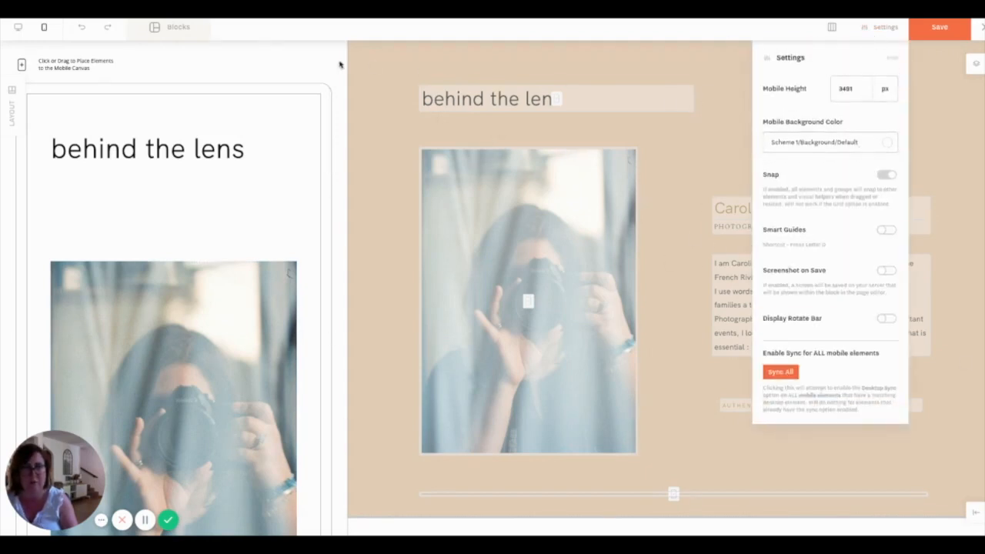
left_click(19, 28)
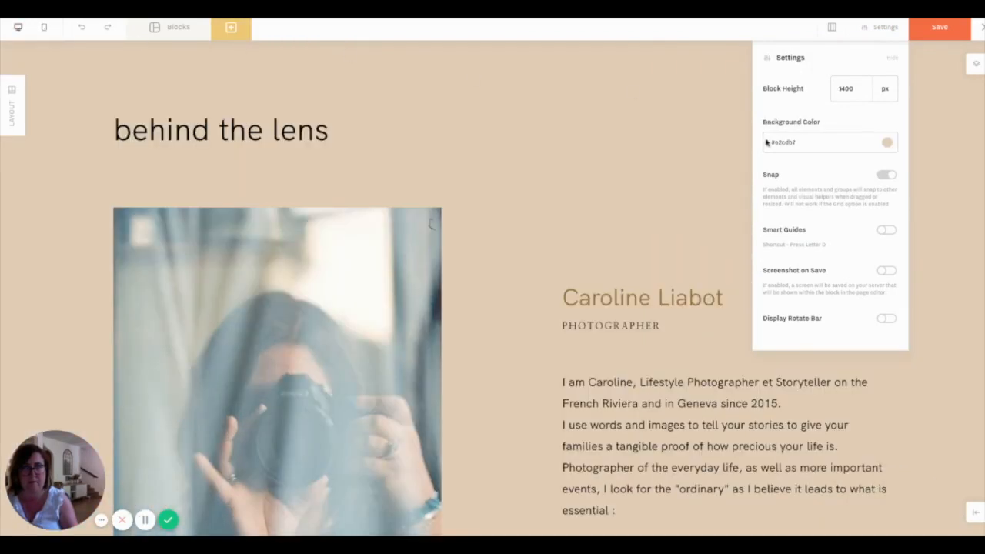
left_click(814, 146)
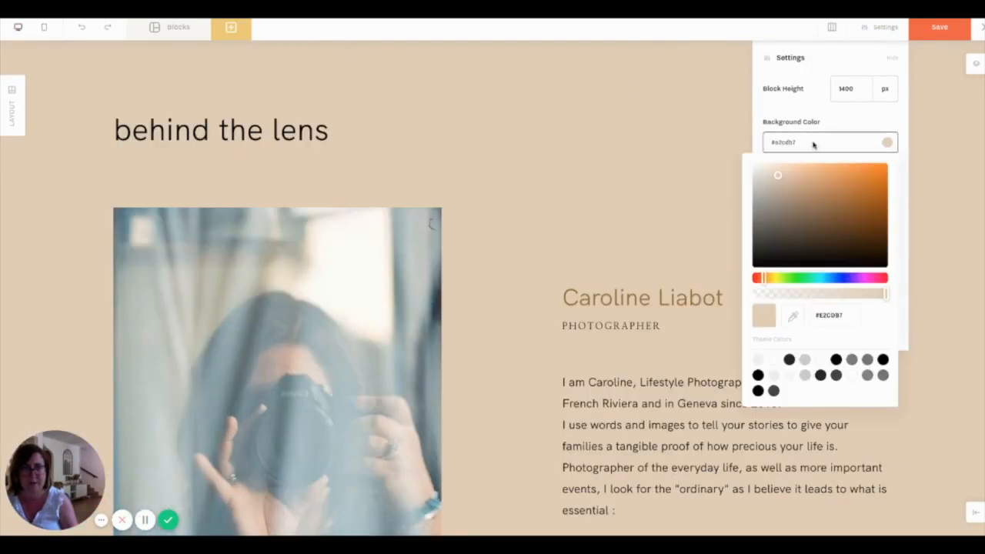
left_click(800, 143)
left_click(800, 143)
left_click_drag(859, 316, 792, 311)
key("ctrl+c")
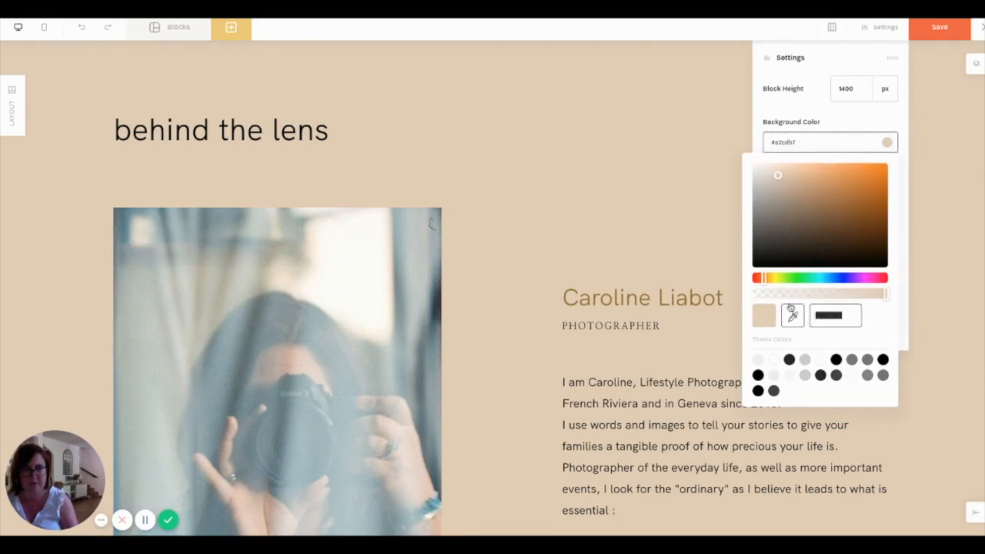
left_click(49, 27)
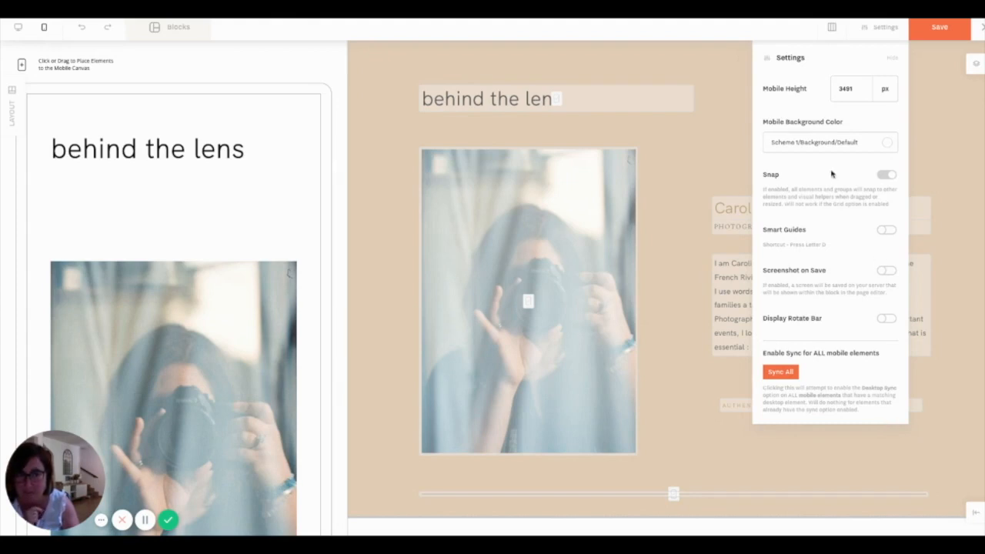
Step: Set the "behind the lens" block's mobile background color to the copied desktop code #E2CDB7
left_click(834, 150)
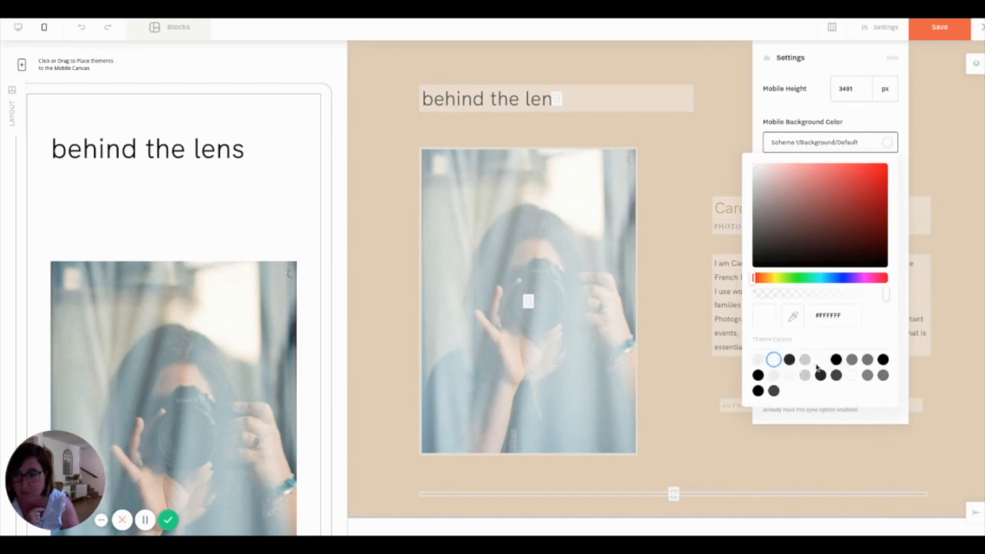
left_click_drag(851, 314, 808, 315)
key("ctrl+v")
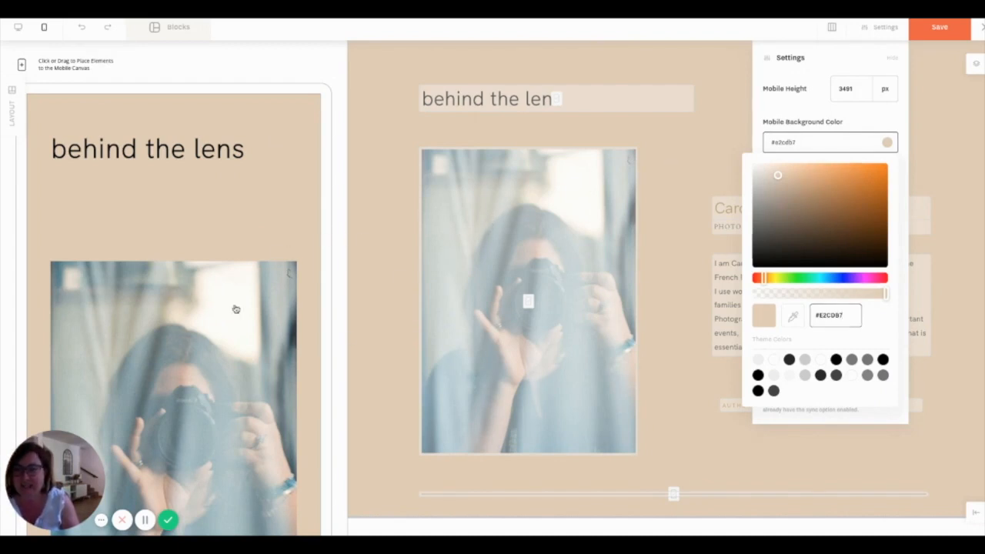
left_click(298, 325)
Step: Move the group containing the photo and bio text up, closer to the "behind the lens" heading in the mobile layout
scroll(174, 328, "down", 1)
scroll(177, 321, "up", 1)
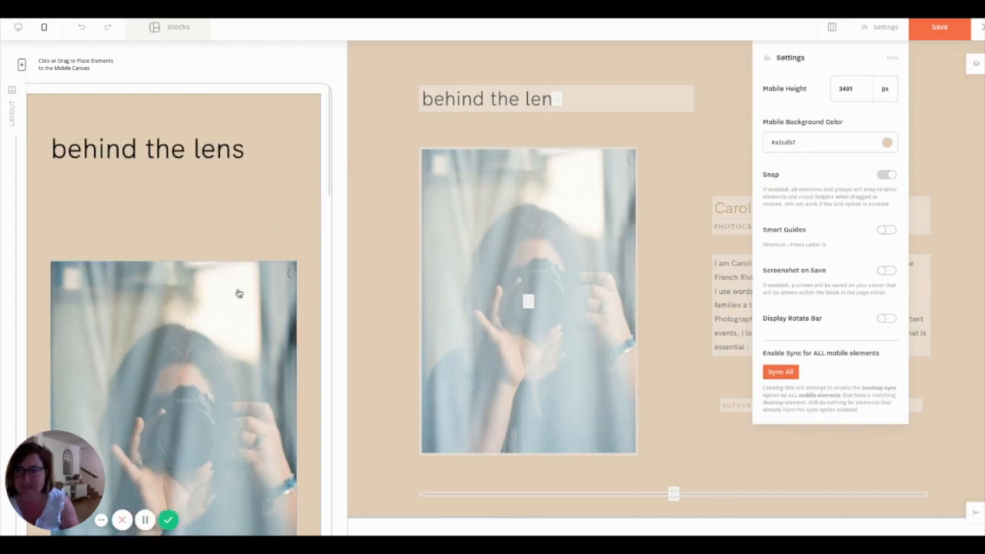
left_click(181, 308)
left_click_drag(181, 308, 173, 277)
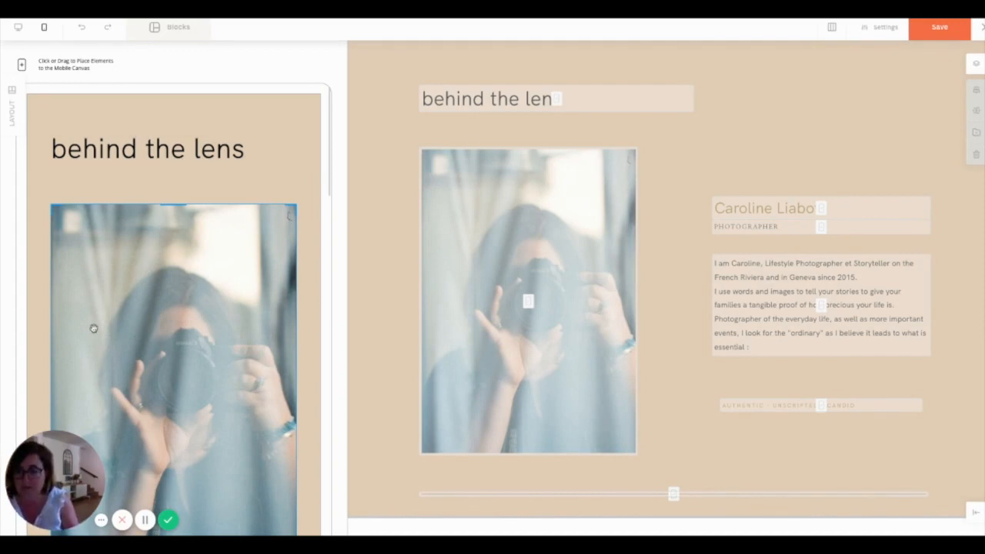
Step: Check the spacing in the mobile layout from the bio text past the divider line to the block's lower end
scroll(93, 329, "down", 5)
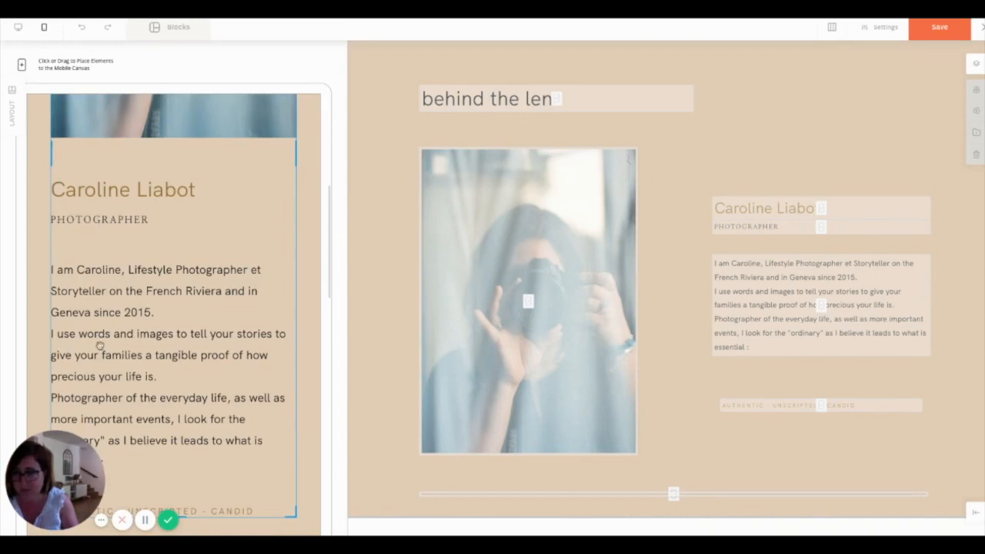
scroll(136, 400, "down", 3)
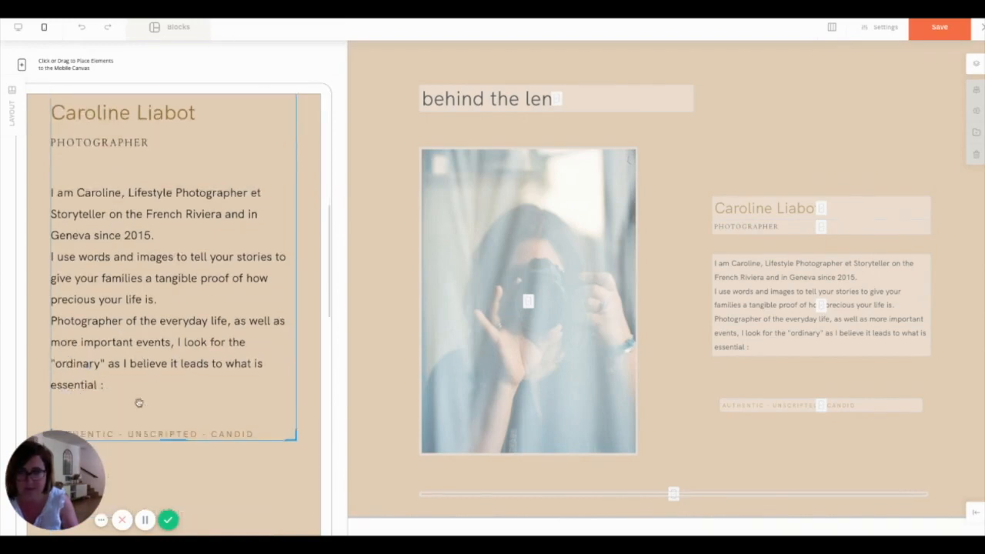
scroll(161, 368, "up", 2)
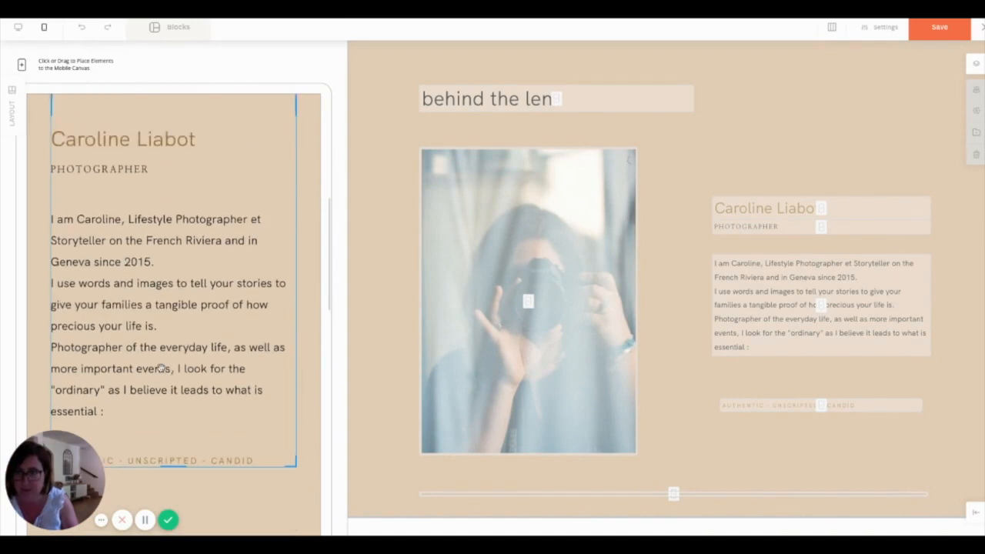
scroll(161, 369, "down", 5)
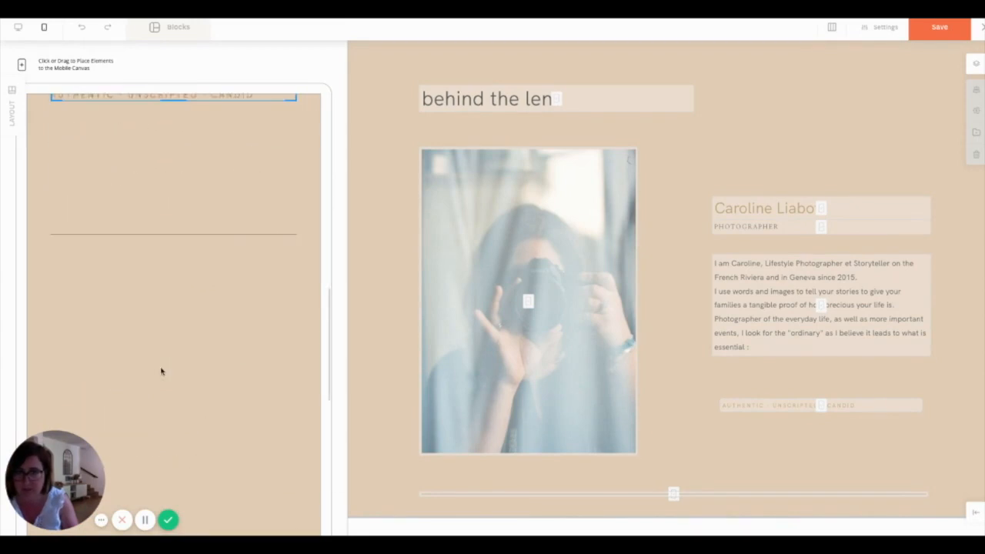
scroll(199, 372, "down", 3)
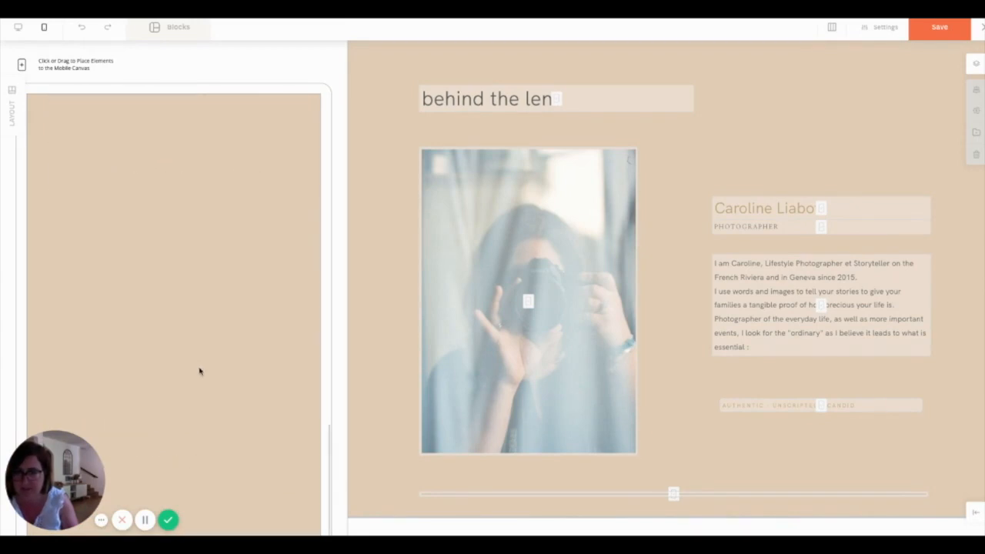
scroll(199, 371, "up", 3)
scroll(198, 371, "down", 3)
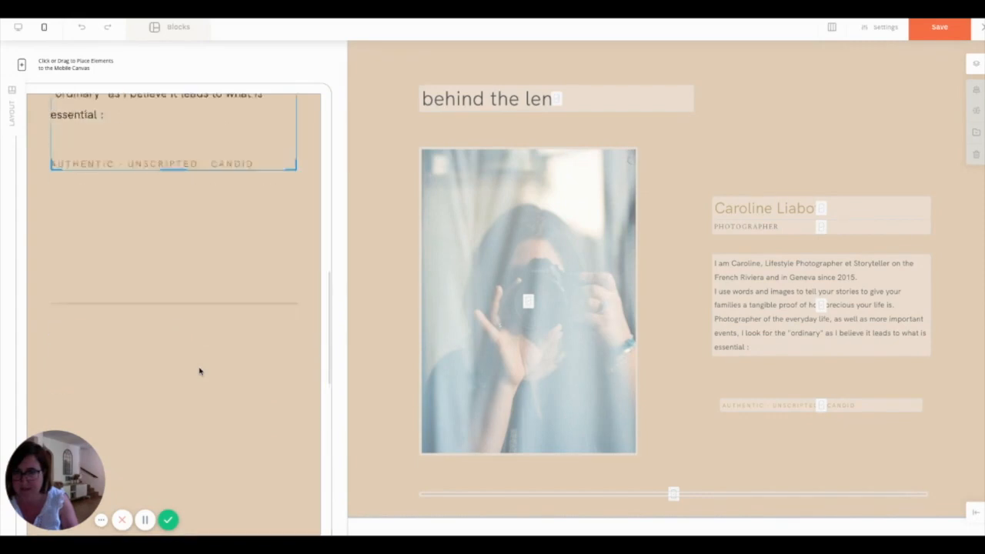
scroll(198, 371, "up", 3)
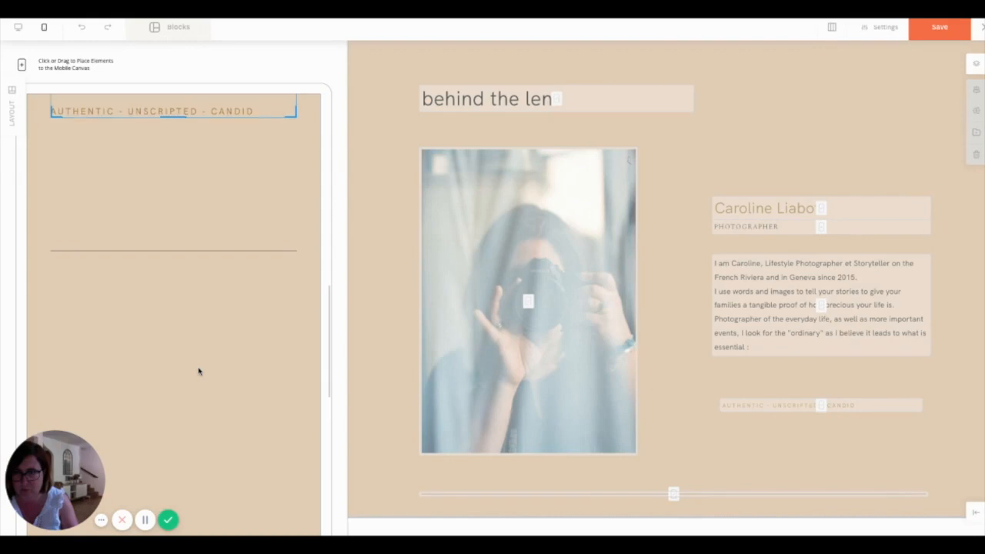
Step: Move the divider line up in the mobile layout, closer to the "AUTHENTIC - UNSCRIPTED - CANDID" text
scroll(199, 372, "up", 3)
left_click(192, 436)
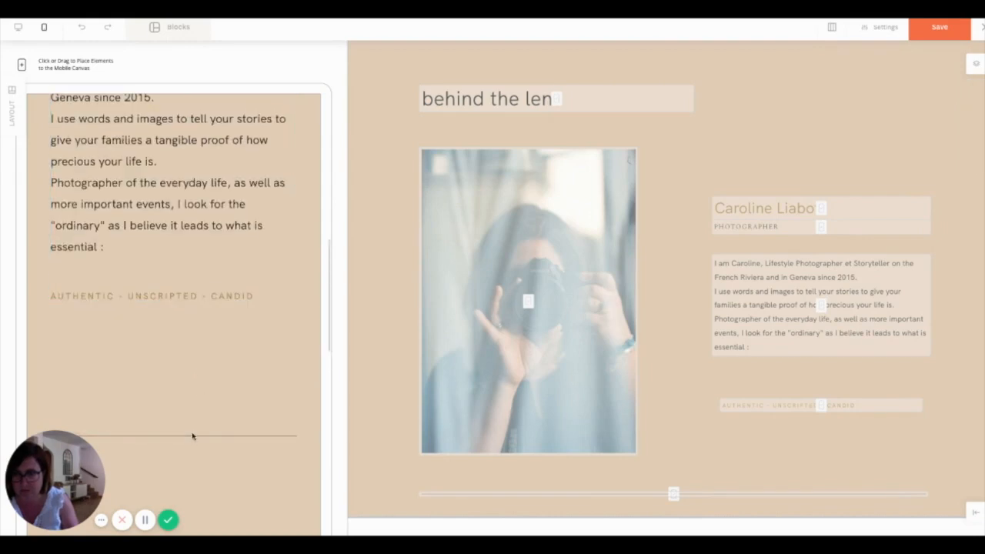
left_click(193, 436)
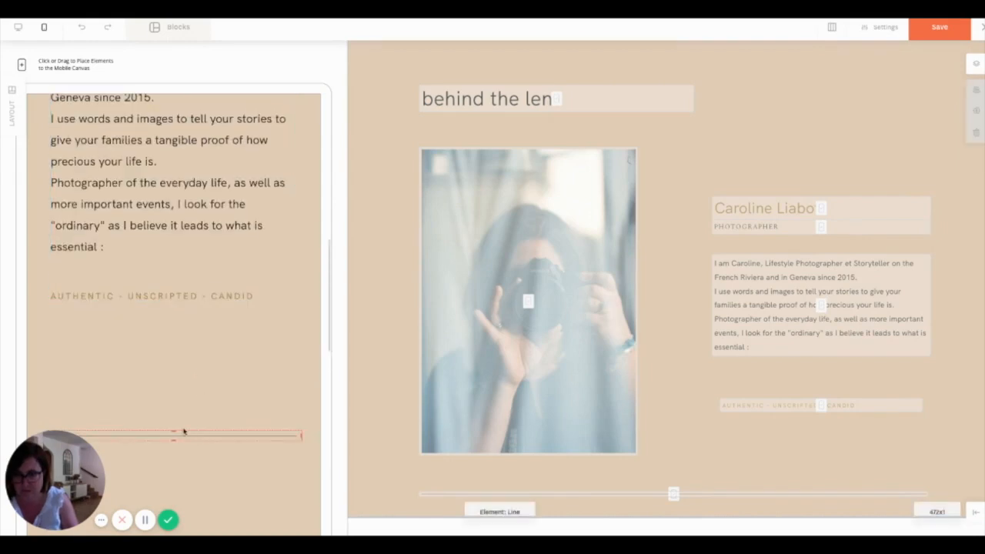
key("Up")
key("Up")
key("Up")
key("Up")
key("Up")
key("Up")
key("Up")
key("Up")
key("Up")
key("Up")
key("Up")
key("Up")
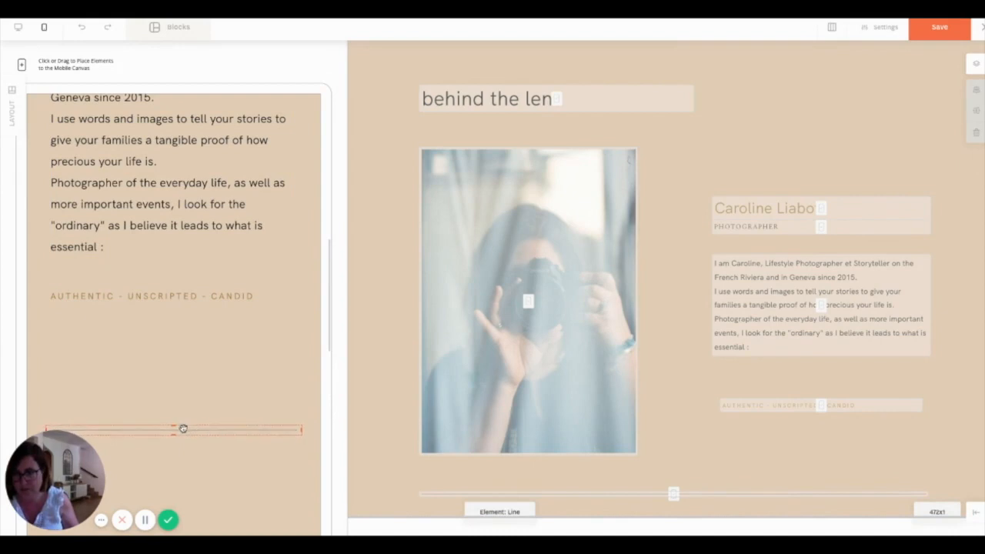
key("Up")
key("Up")
key("Up")
key("Up")
key("Up")
key("Up")
key("Up")
key("Up")
key("Up")
key("Up")
key("Up")
key("Up")
key("Up")
key("Up")
key("Up")
key("Up")
key("Up")
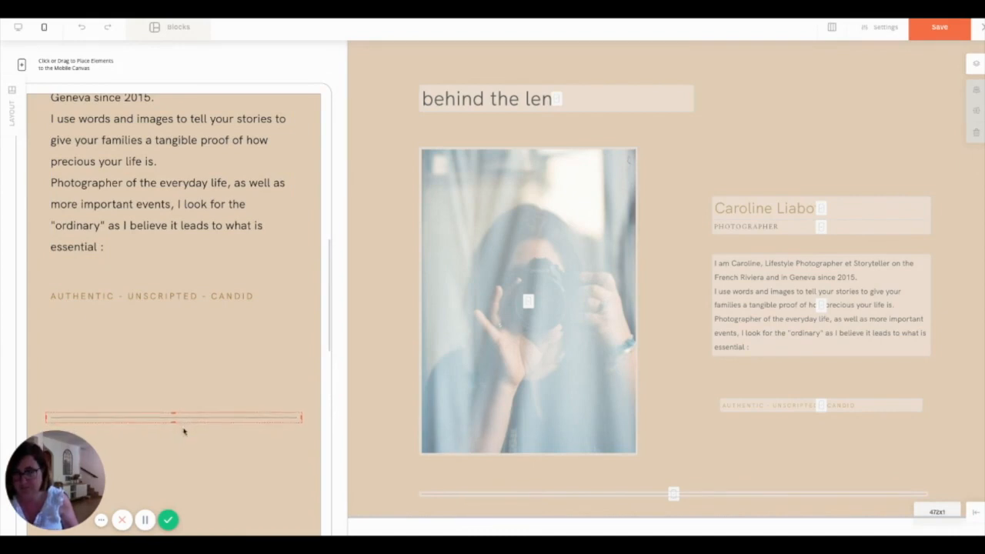
key("Up")
key("Up")
key("Up")
key("Up")
key("Up")
key("Up")
key("Up")
key("Up")
key("Up")
key("Up")
key("Up")
key("Up")
key("Up")
key("Up")
key("Up")
key("Up")
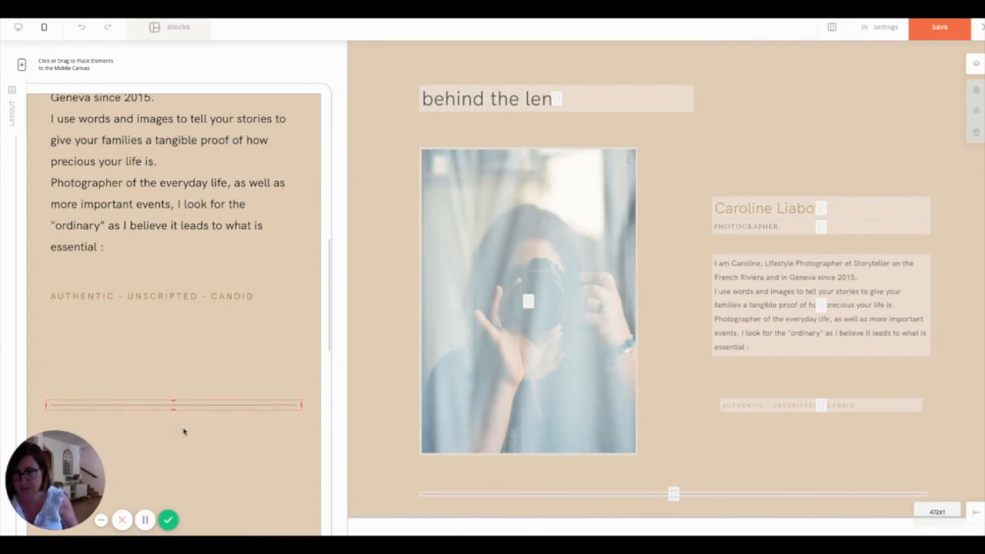
key("Up")
key("Up")
key("Up")
key("Up")
key("Up")
key("Up")
key("Up")
key("Up")
key("Up")
key("Up")
key("Up")
key("Up")
key("Up")
key("Up")
key("Up")
key("Up")
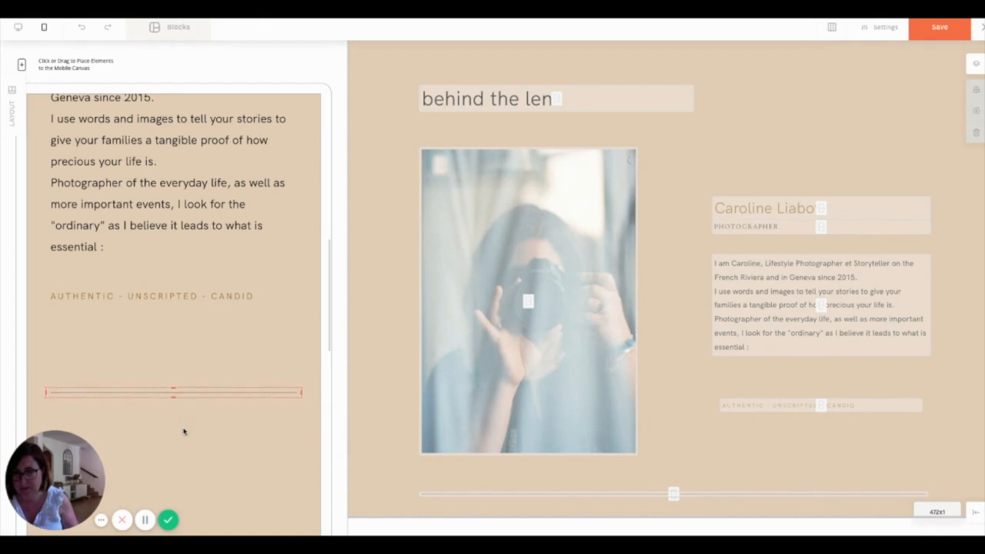
key("Up")
key("Up")
key("Up")
key("Up")
key("Up")
key("Up")
key("Up")
key("Up")
key("Up")
key("Up")
key("Up")
key("Up")
key("Up")
key("Up")
key("Up")
key("Up")
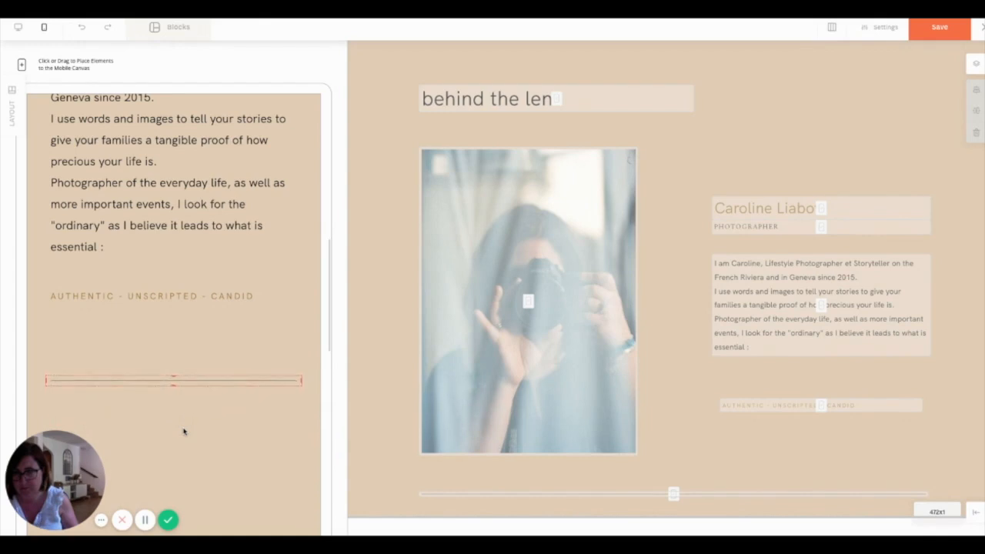
key("Up")
key("Up")
key("Up")
key("Up")
key("Up")
key("Up")
key("Up")
key("Up")
key("Up")
key("Up")
key("Up")
key("Up")
key("Up")
key("Up")
key("Up")
key("Up")
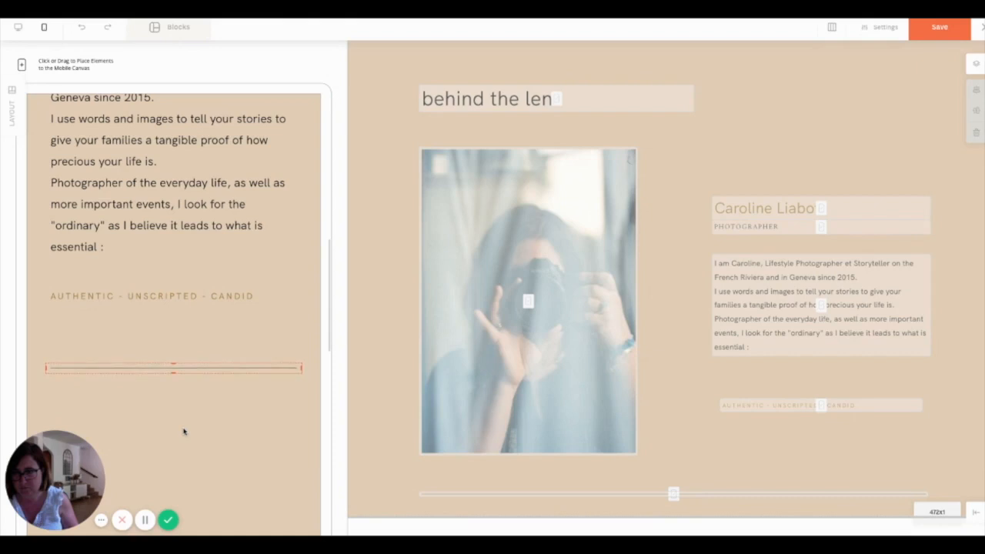
key("Up")
key("Up")
key("Up")
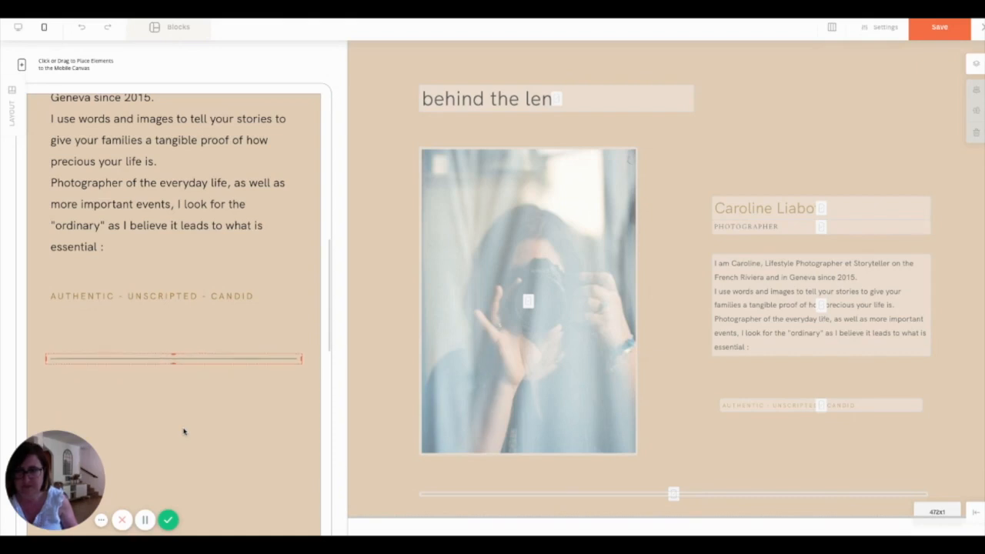
Step: Set the block's mobile height to 1500 px and check how much of the content fits
left_click(881, 29)
double_click(858, 90)
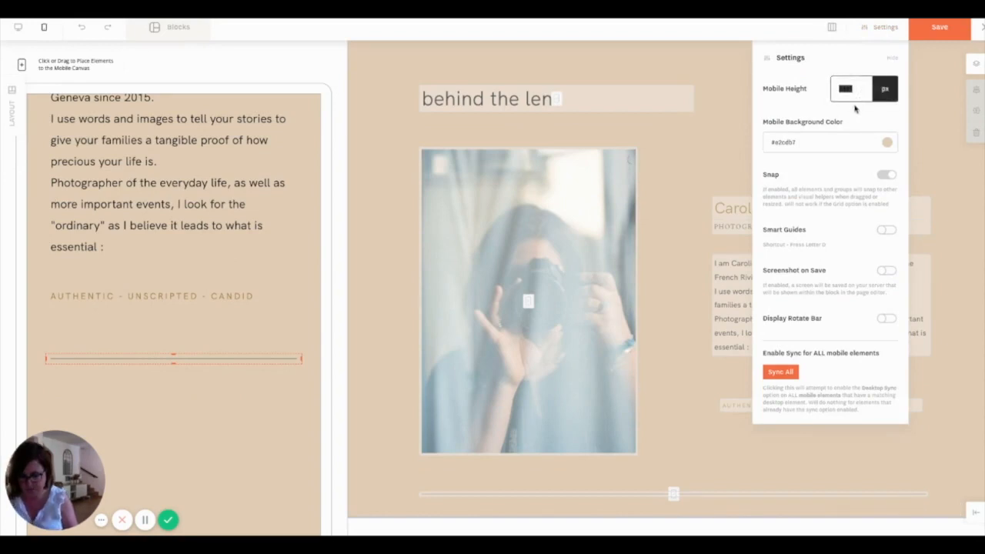
key("Right")
type("500")
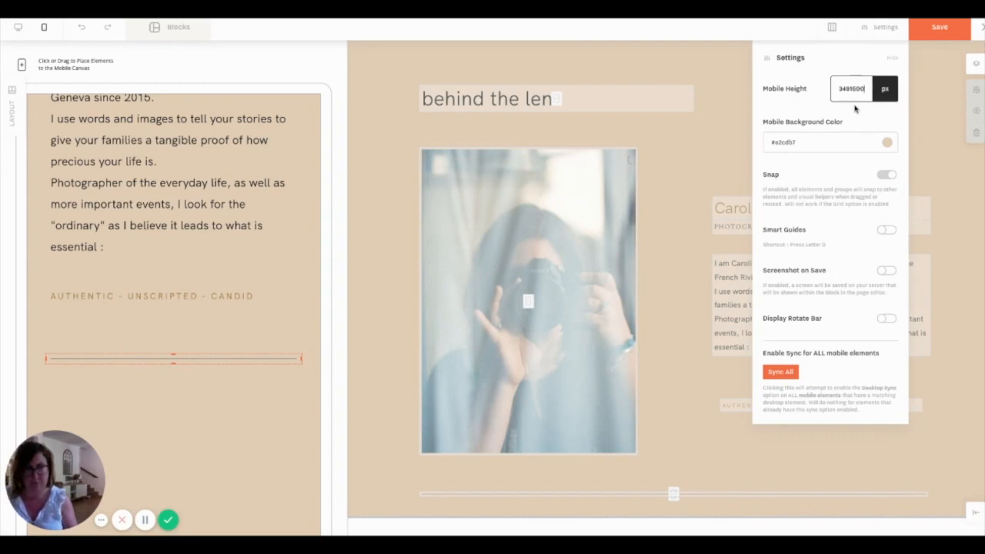
key("BackSpace")
key("BackSpace")
key("BackSpace")
key("BackSpace")
key("BackSpace")
type("0")
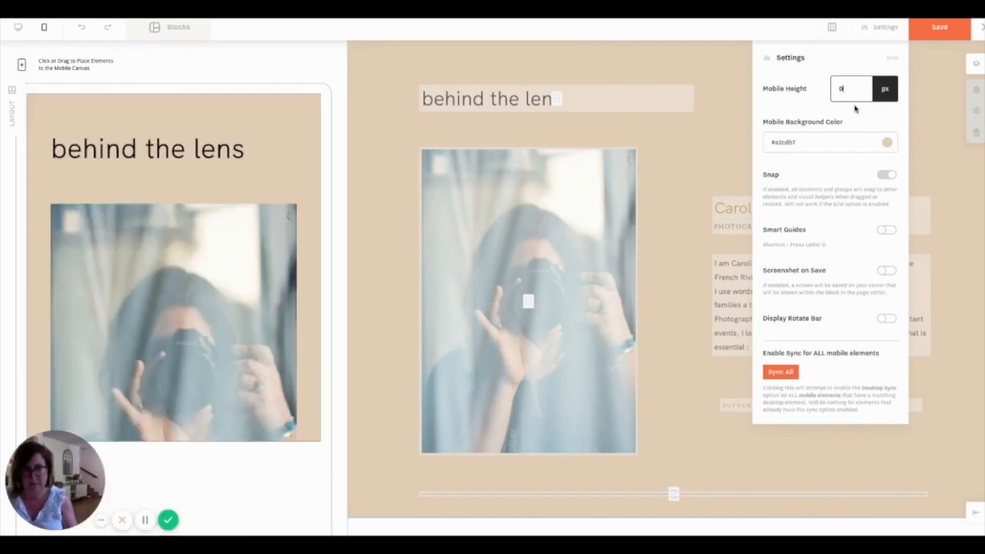
type("1500")
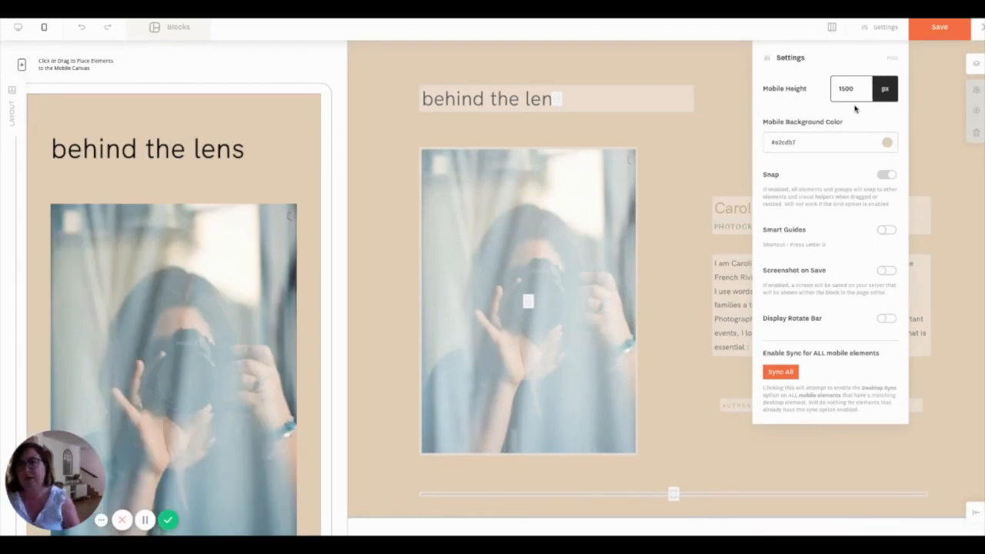
scroll(189, 454, "down", 5)
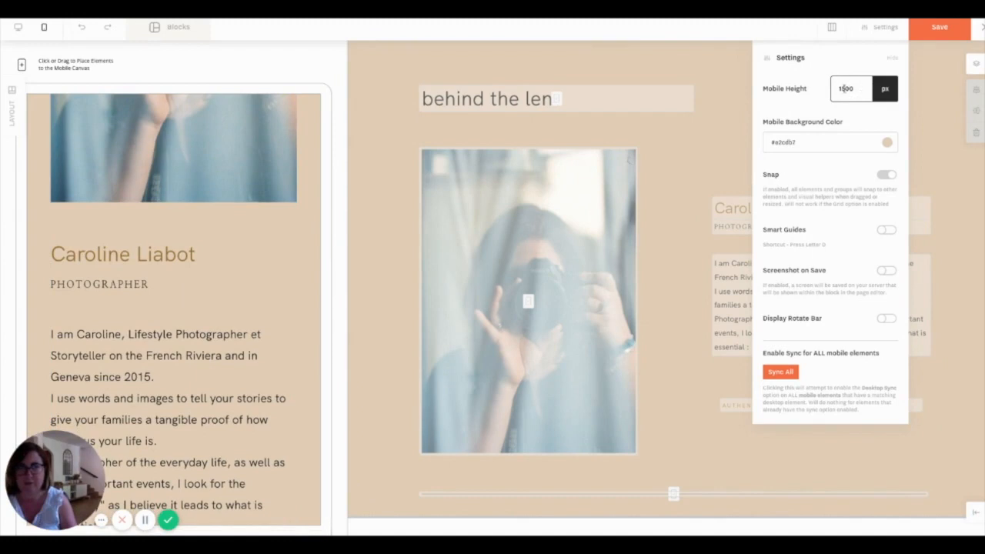
Step: Set the block's mobile height to 2000 px and check the space below the divider line
type("2")
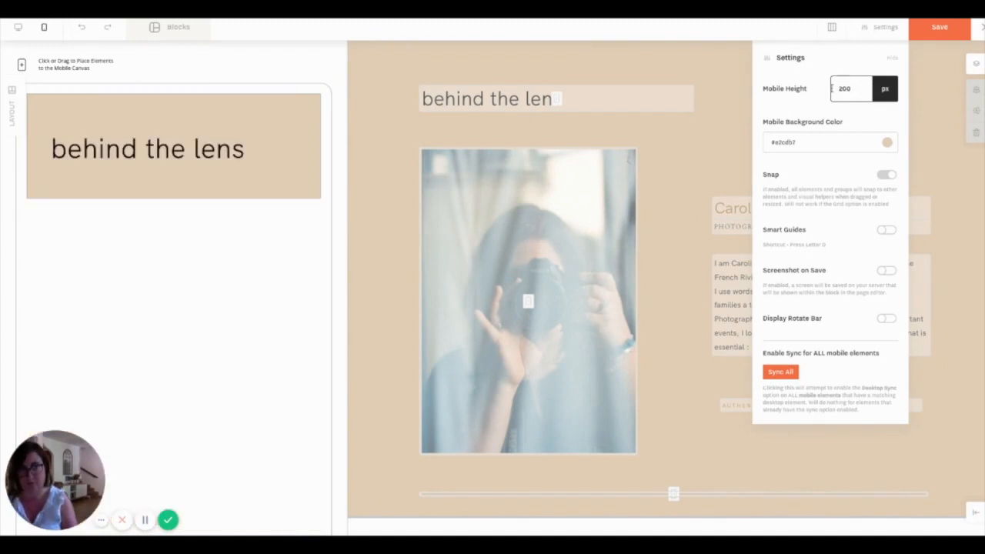
type("0")
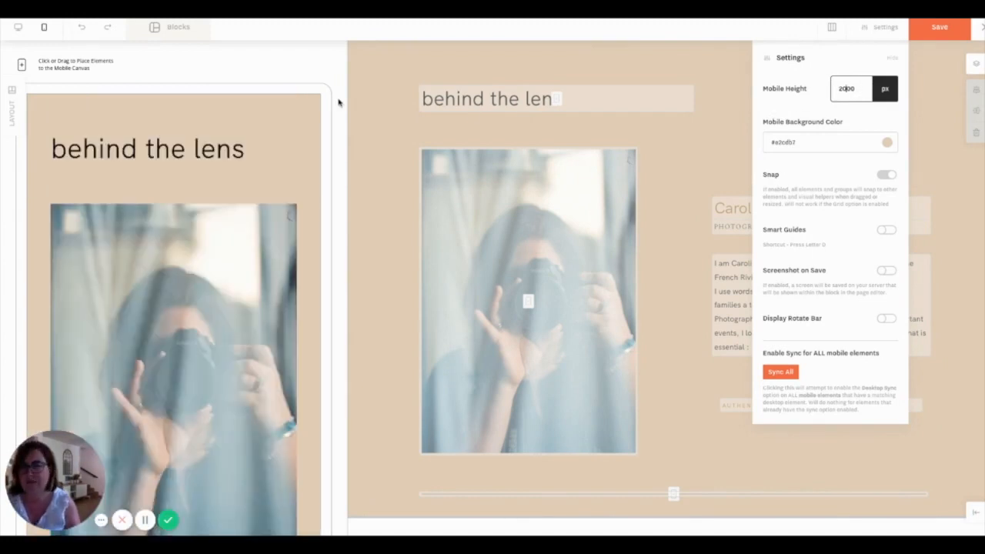
scroll(207, 351, "down", 8)
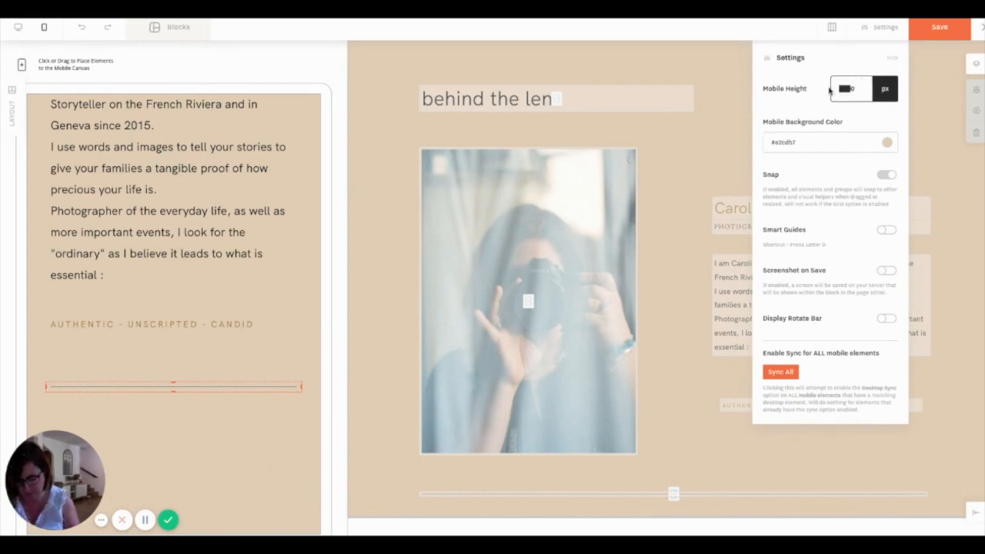
Step: Set the block's mobile height to 1800 px and review the mobile layout from heading to divider line
type("1800")
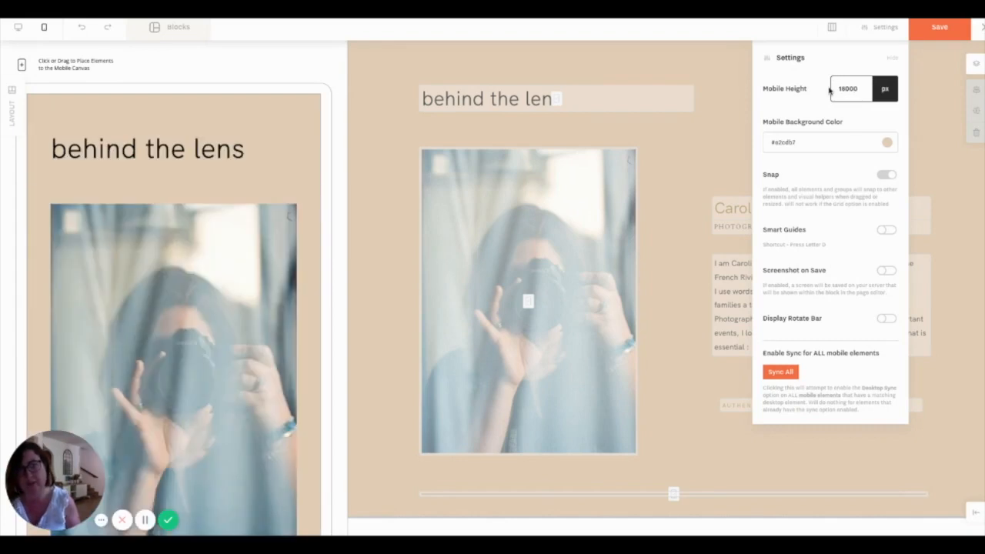
scroll(117, 254, "down", 5)
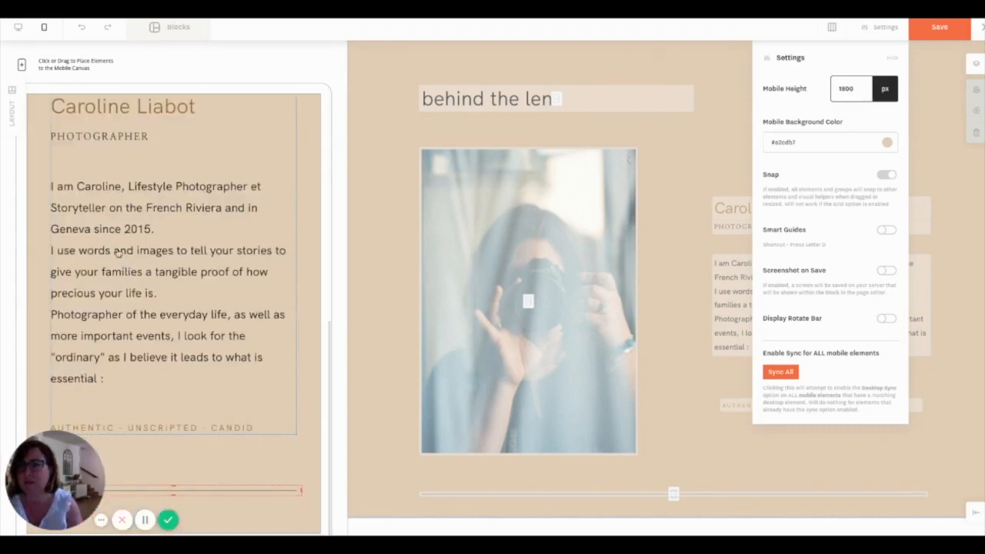
left_click(281, 475)
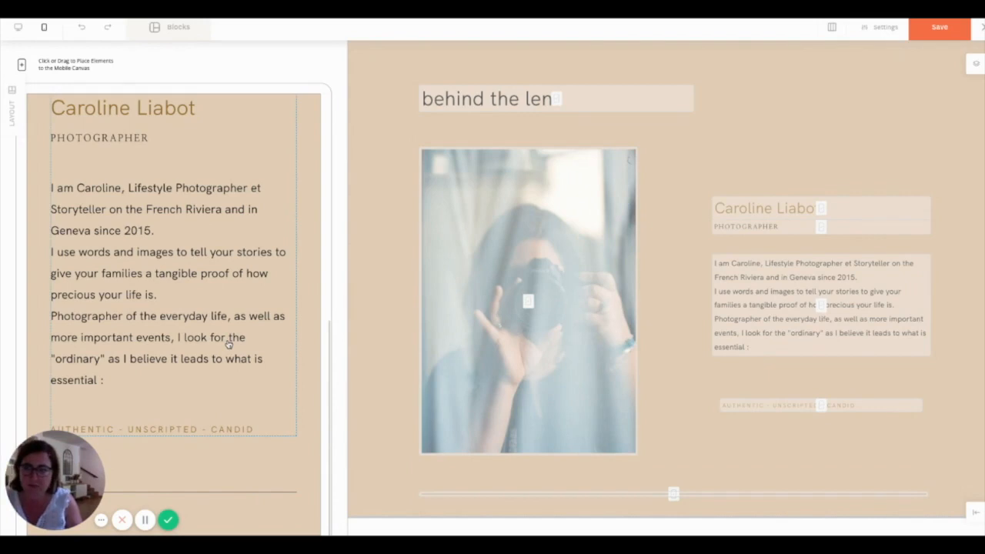
scroll(231, 331, "up", 5)
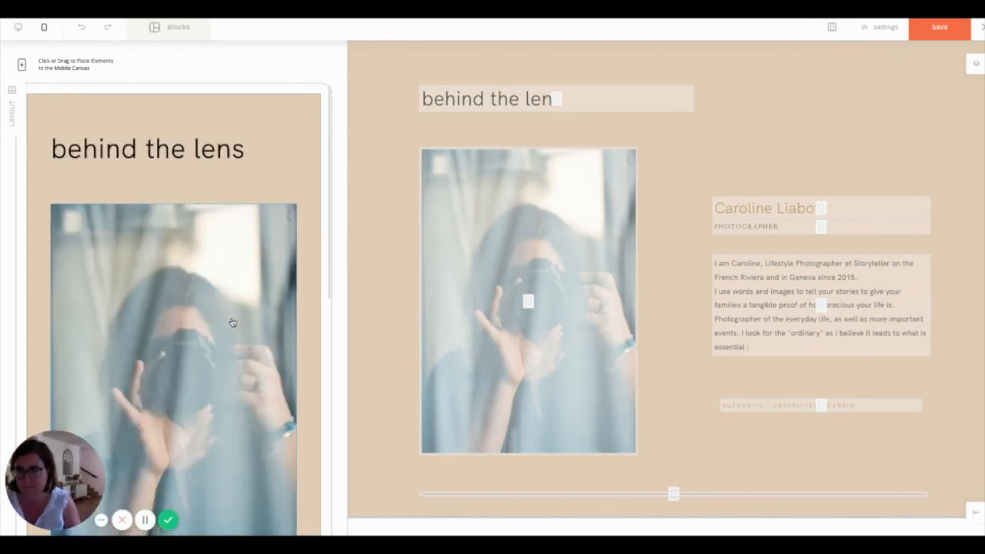
scroll(233, 323, "down", 5)
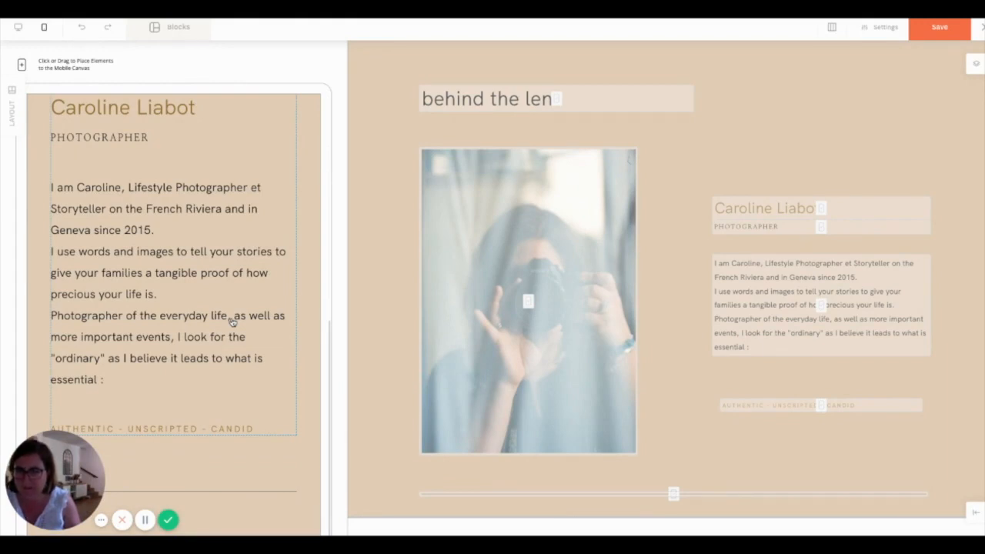
scroll(233, 324, "up", 1)
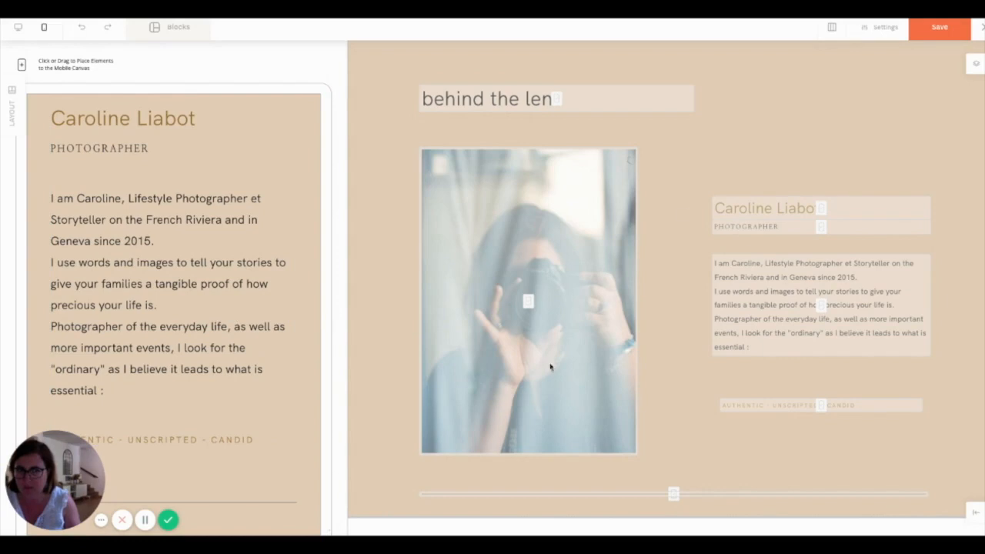
scroll(254, 316, "up", 10)
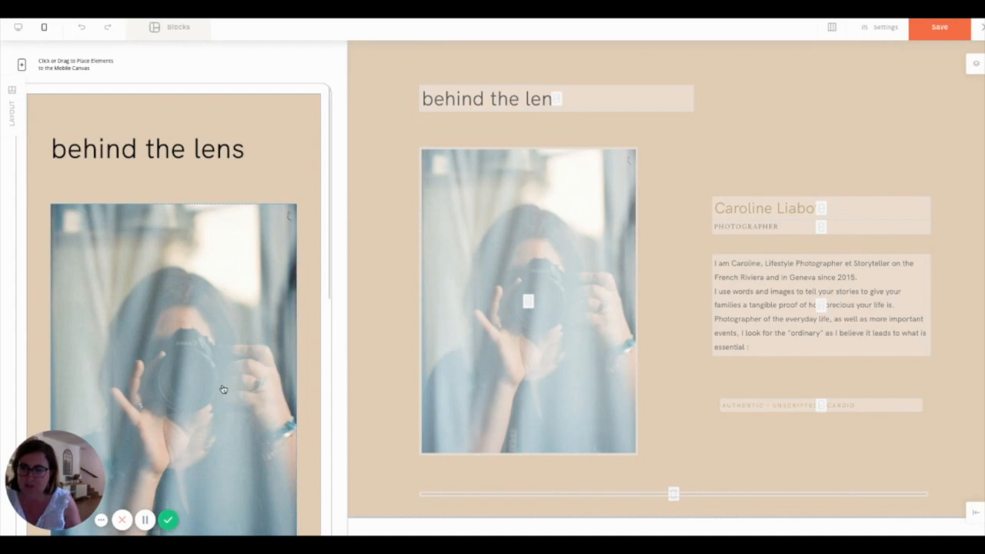
Step: Shrink the photo in the mobile layout to roughly two-thirds of its width and bring it closer to the "behind the lens" heading
scroll(175, 285, "down", 1)
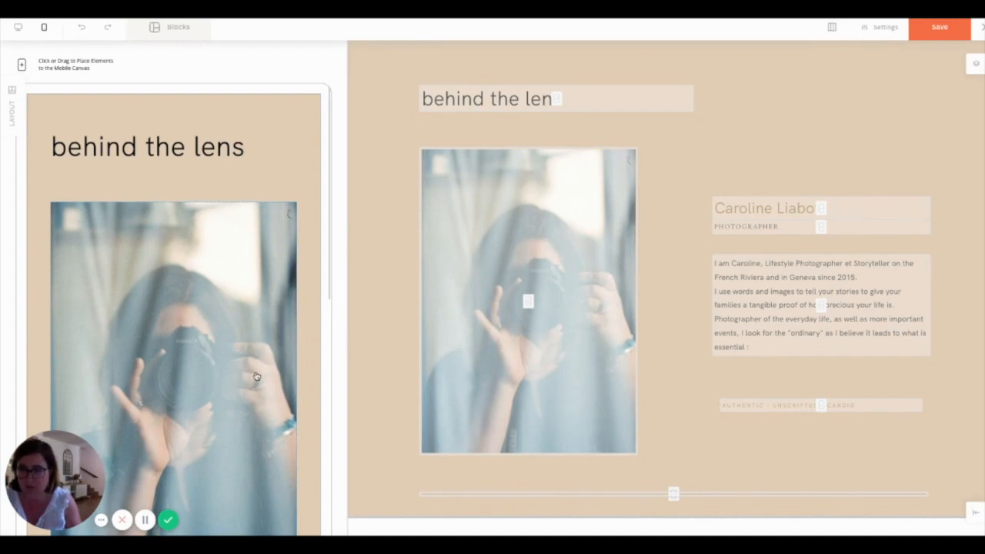
scroll(256, 382, "down", 5)
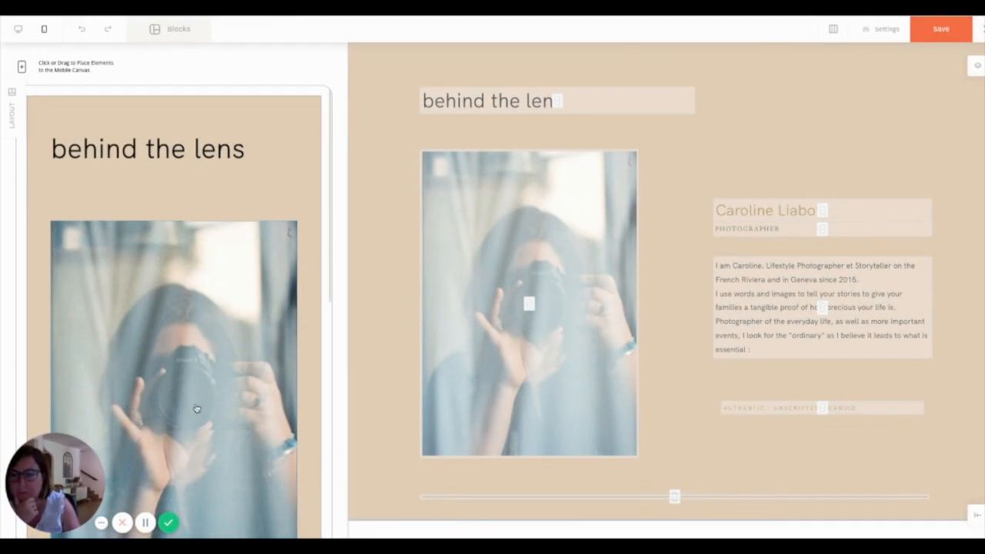
scroll(196, 408, "down", 2)
left_click(269, 425)
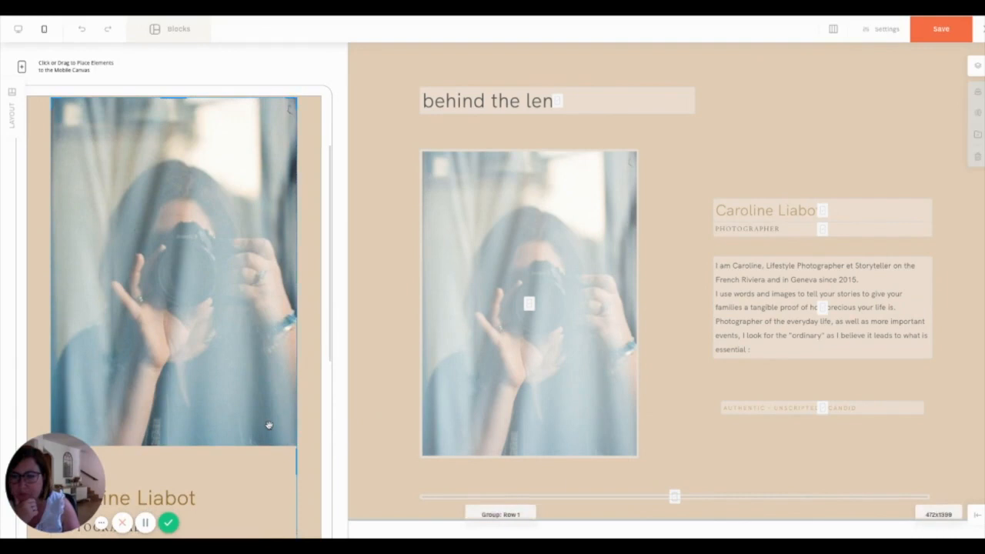
left_click_drag(293, 439, 165, 296)
Step: Move the photographer's name up beneath the photo and shift it toward the canvas's right side in the mobile layout
scroll(216, 333, "up", 2)
scroll(196, 376, "down", 2)
left_click(187, 462)
left_click_drag(178, 464, 288, 285)
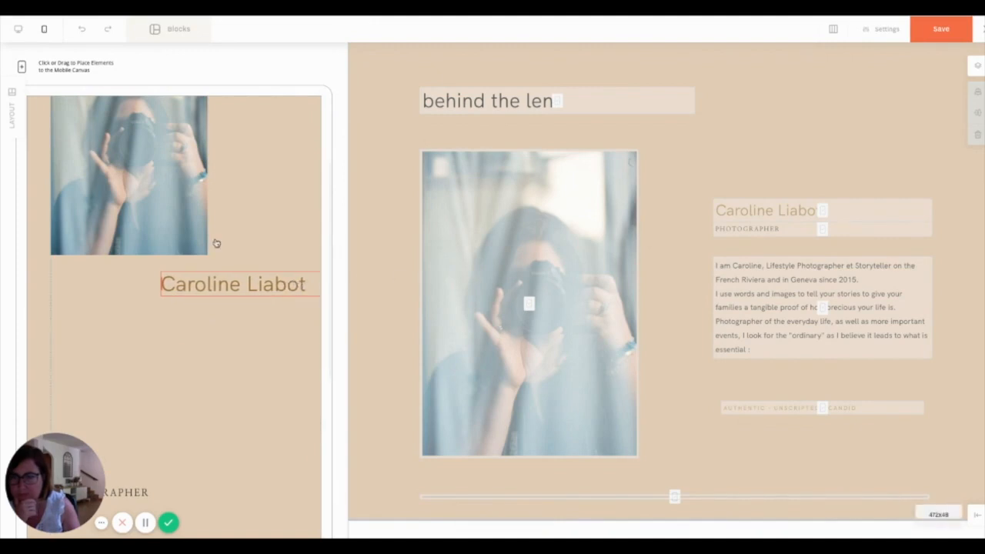
Step: Nudge the photo and text group slightly left and align the "behind the lens" heading with the photo's left edge
scroll(216, 243, "up", 3)
left_click_drag(100, 267, 95, 268)
left_click(162, 158)
left_click_drag(162, 156, 152, 156)
left_click_drag(218, 446, 230, 444)
left_click_drag(176, 152, 183, 156)
Step: Narrow the "PHOTOGRAPHER" label's box to fit its text and place it right beneath the photographer's name, toward the right side
scroll(238, 270, "down", 8)
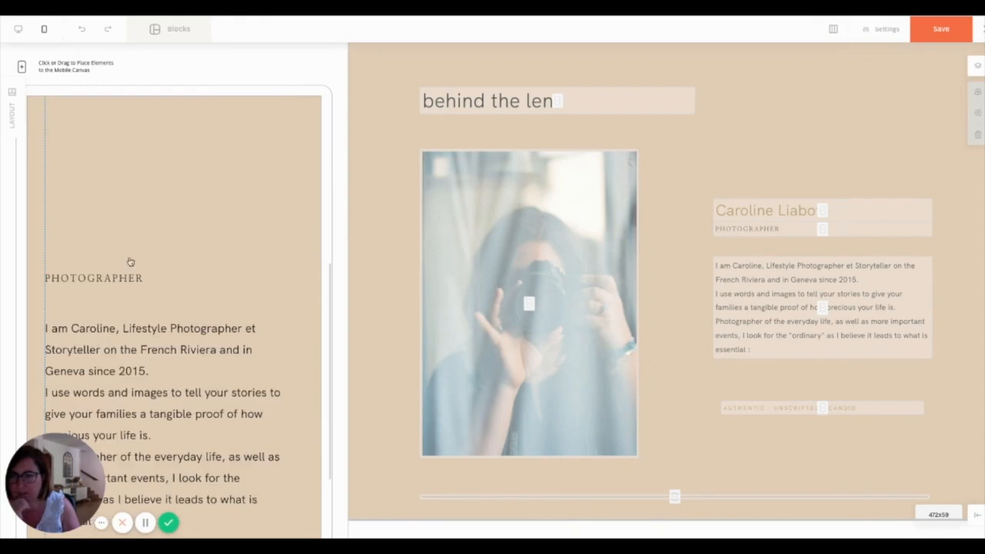
left_click(122, 280)
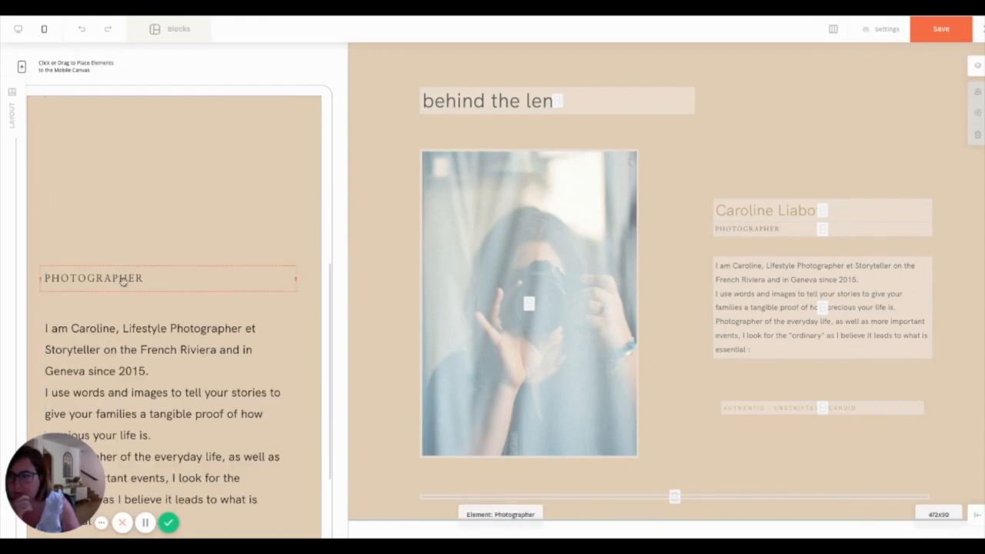
mouse_move(293, 276)
left_mouse_down()
mouse_move(259, 277)
mouse_move(332, 270)
mouse_move(283, 266)
left_mouse_up()
left_click_drag(81, 266, 253, 190)
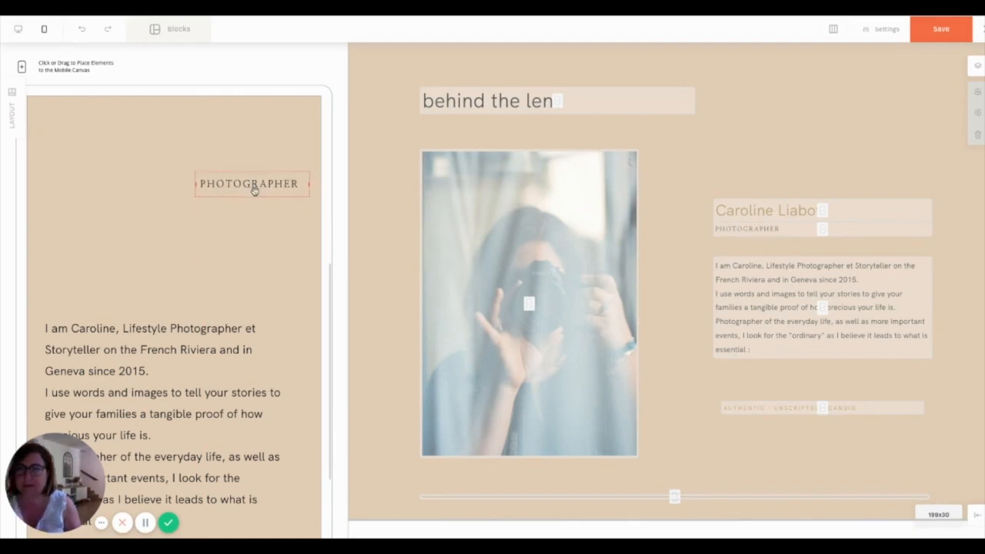
scroll(247, 309, "up", 2)
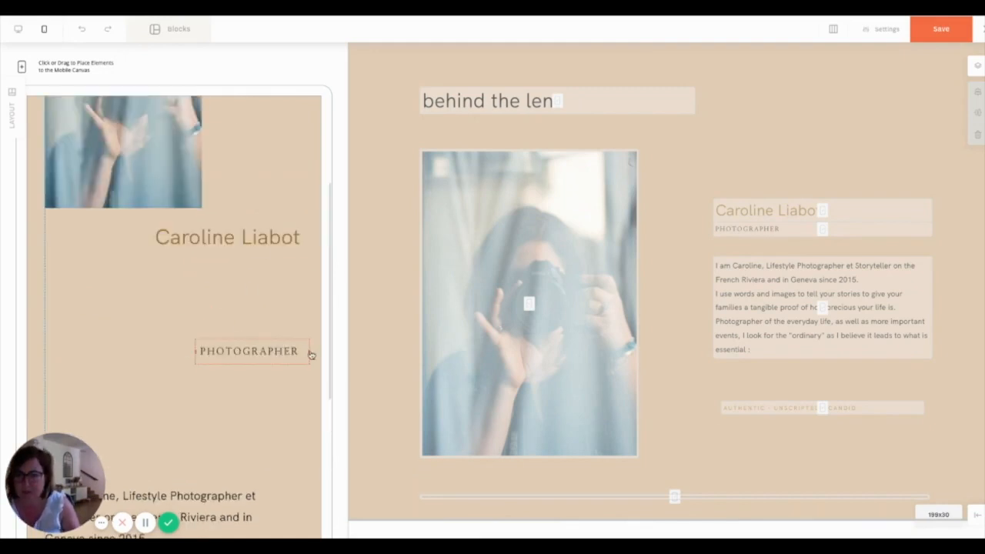
left_click_drag(304, 351, 271, 268)
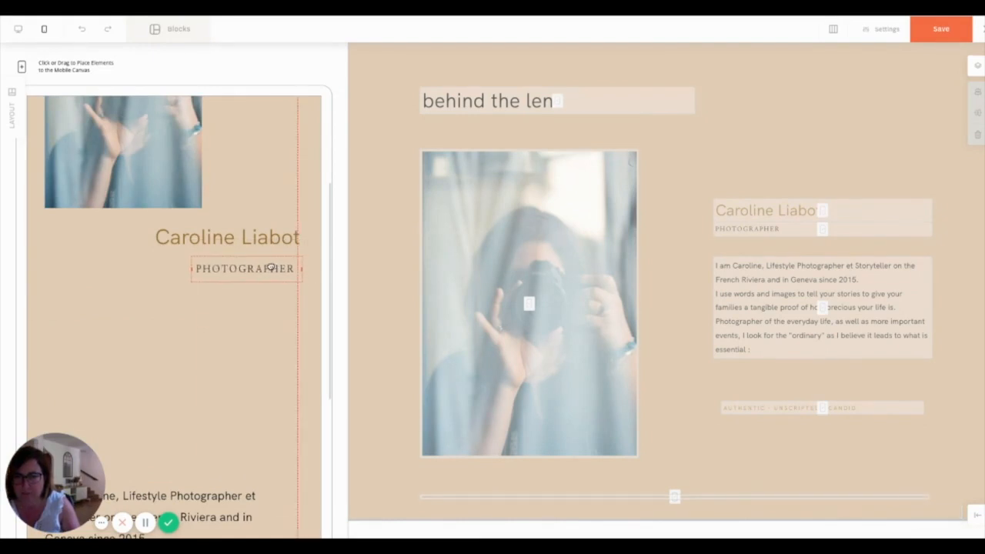
Step: Move the bio paragraph up beneath the "PHOTOGRAPHER" label and shift it slightly right in the mobile layout
scroll(246, 462, "down", 3)
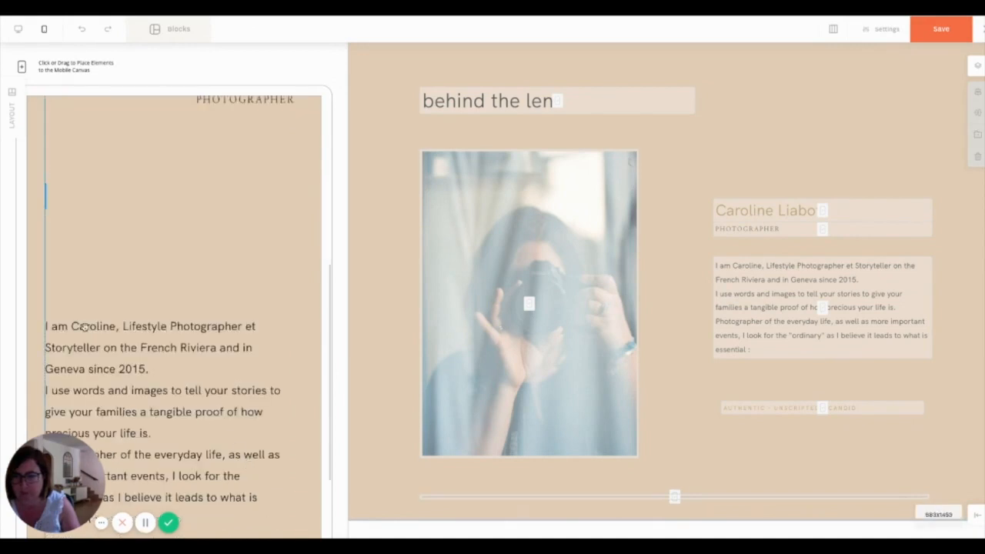
left_click(142, 340)
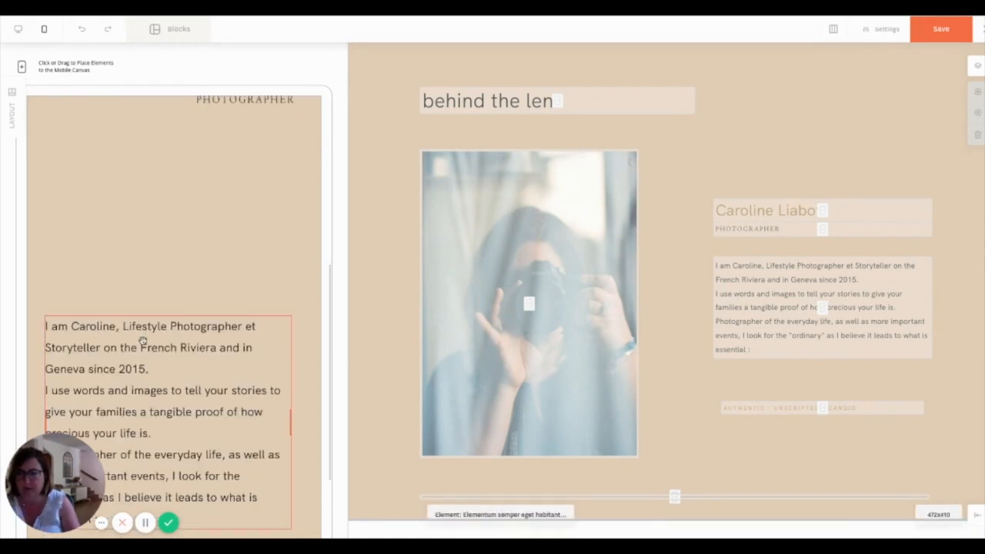
left_click_drag(227, 393, 220, 209)
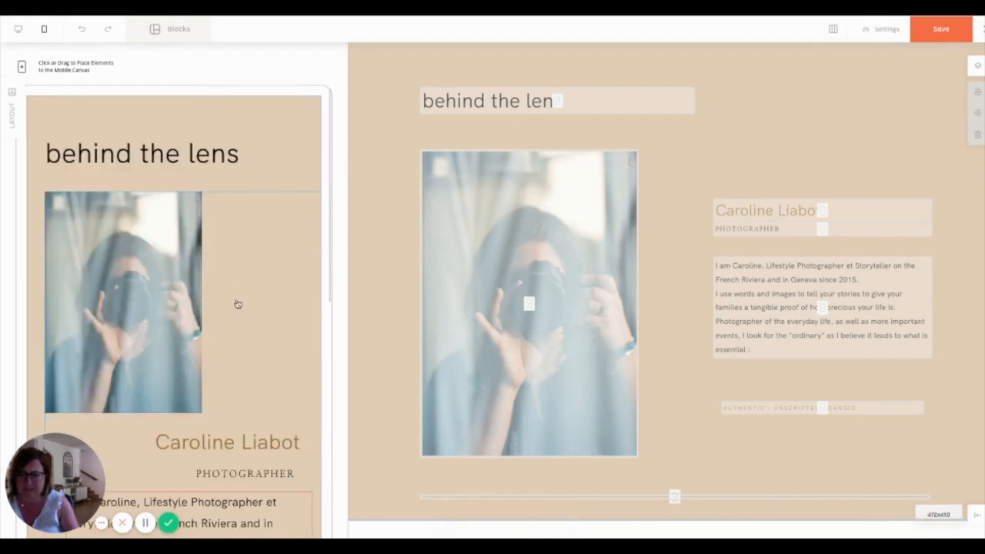
scroll(237, 304, "down", 3)
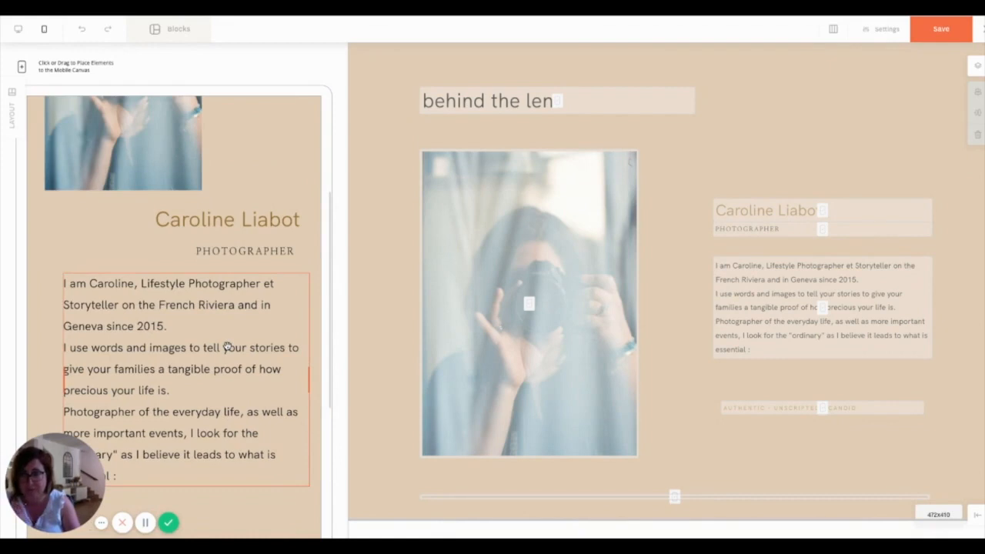
Step: Disable Desktop Sync for the mobile bio paragraph and right-align its text
double_click(226, 345)
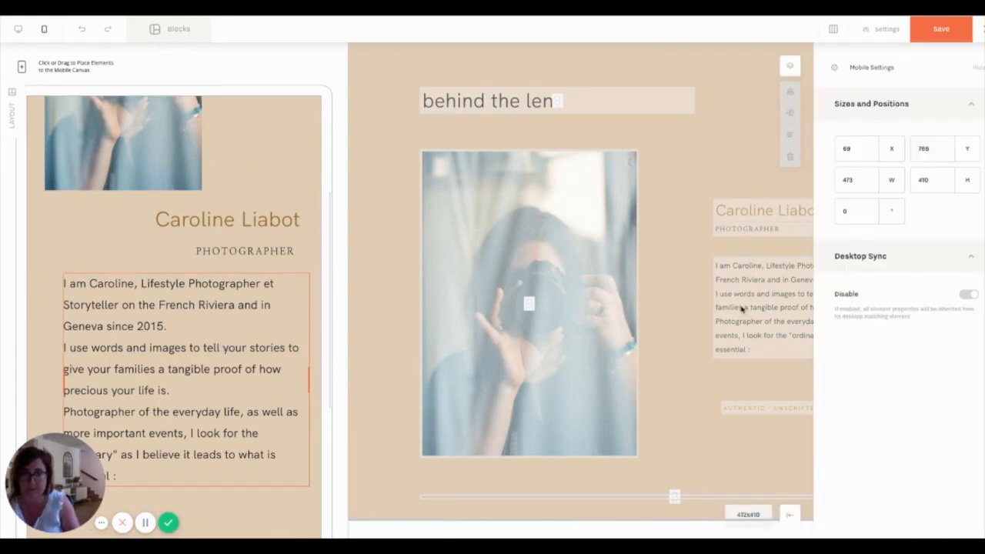
left_click(968, 293)
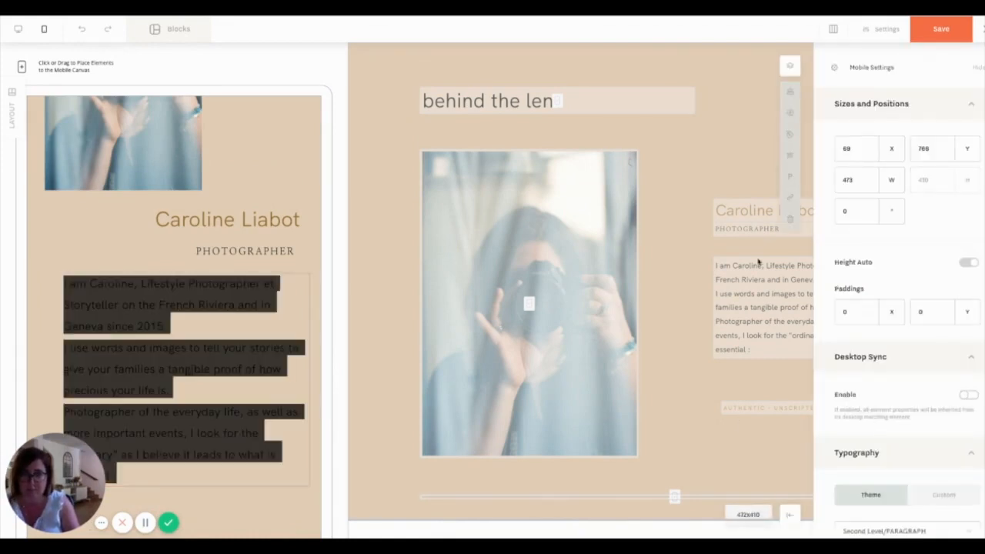
left_click(788, 153)
left_click(768, 157)
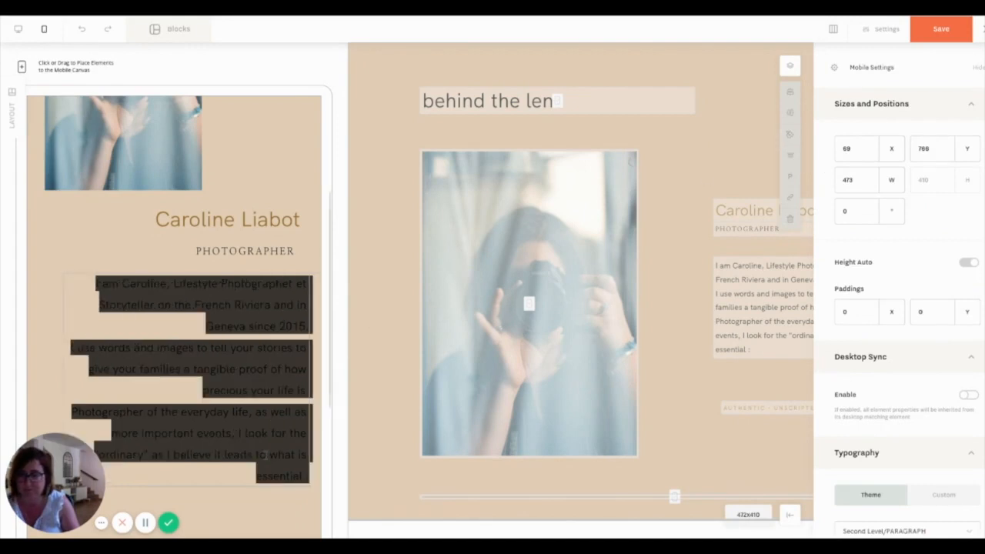
Step: Move the "AUTHENTIC - UNSCRIPTED - CANDID" tagline up beneath the bio paragraph, with its text ending near the paragraph's right edge
scroll(264, 491, "down", 5)
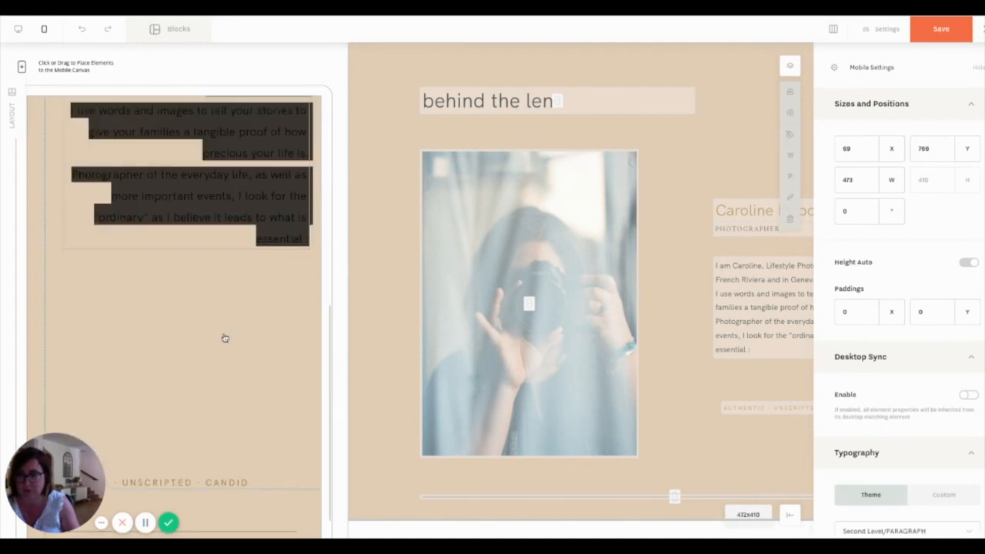
left_click(183, 474)
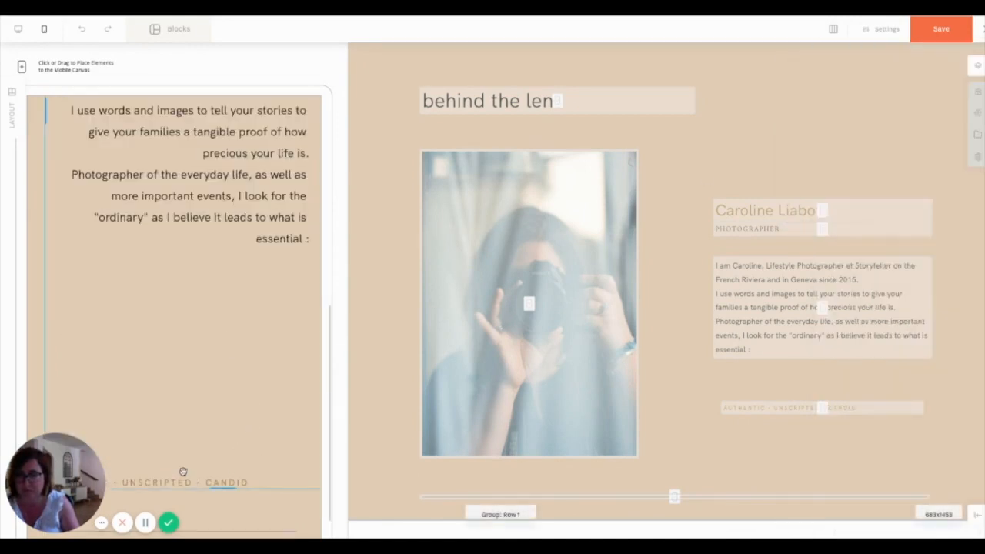
left_click_drag(196, 481, 253, 277)
scroll(240, 377, "up", 6)
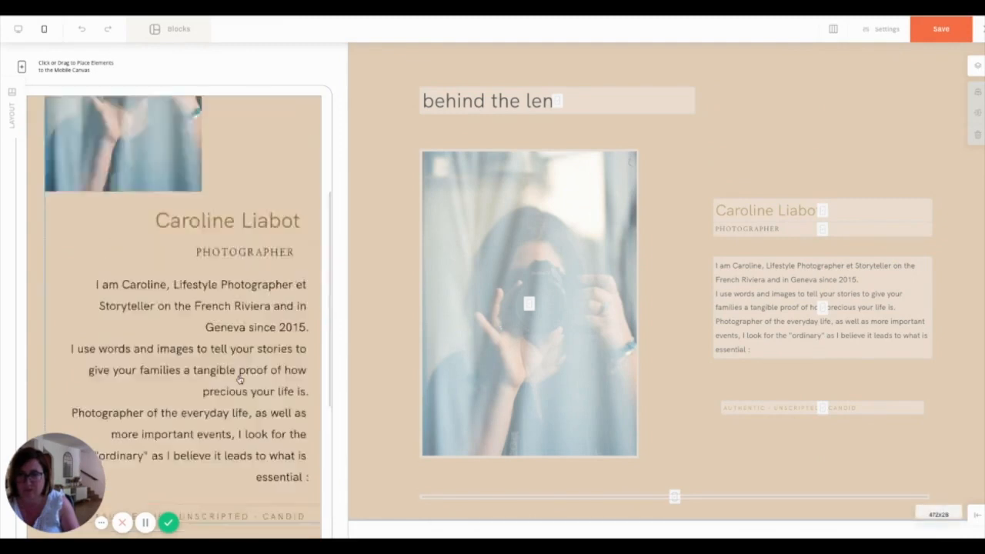
Step: Lower the "AUTHENTIC - UNSCRIPTED - CANDID" tagline slightly to widen the gap below the bio paragraph
scroll(239, 378, "down", 6)
scroll(241, 376, "up", 2)
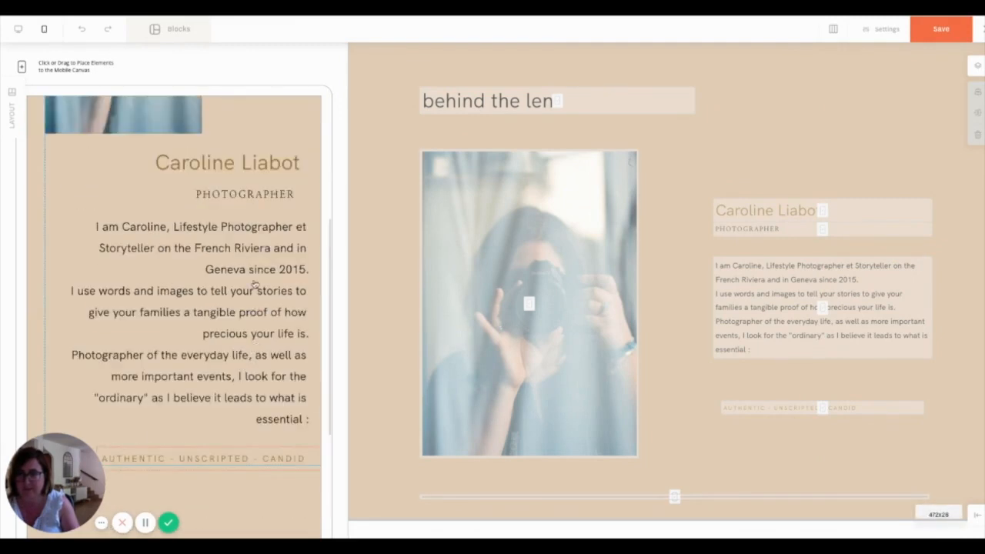
left_click_drag(264, 457, 264, 464)
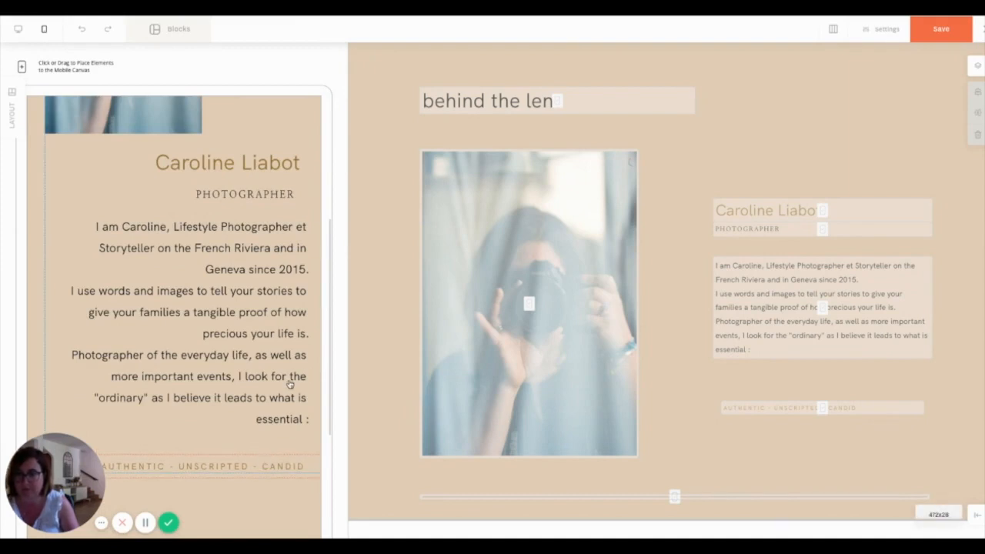
scroll(287, 462, "up", 1)
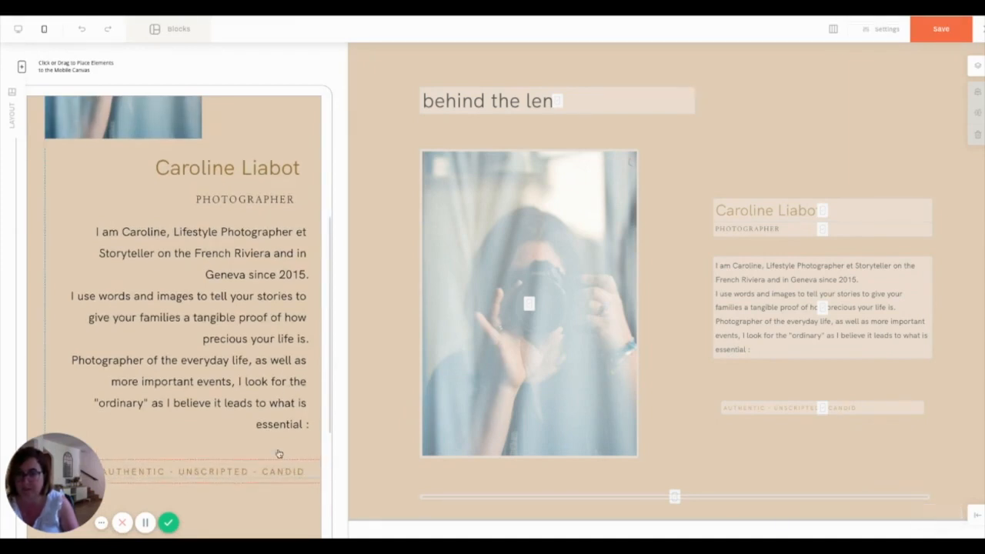
scroll(261, 431, "down", 3)
left_click_drag(260, 318, 258, 331)
scroll(266, 211, "up", 1)
scroll(265, 212, "up", 2)
Step: Move the bio paragraph down slightly to balance its spacing between the "PHOTOGRAPHER" label and the tagline
left_click(259, 234)
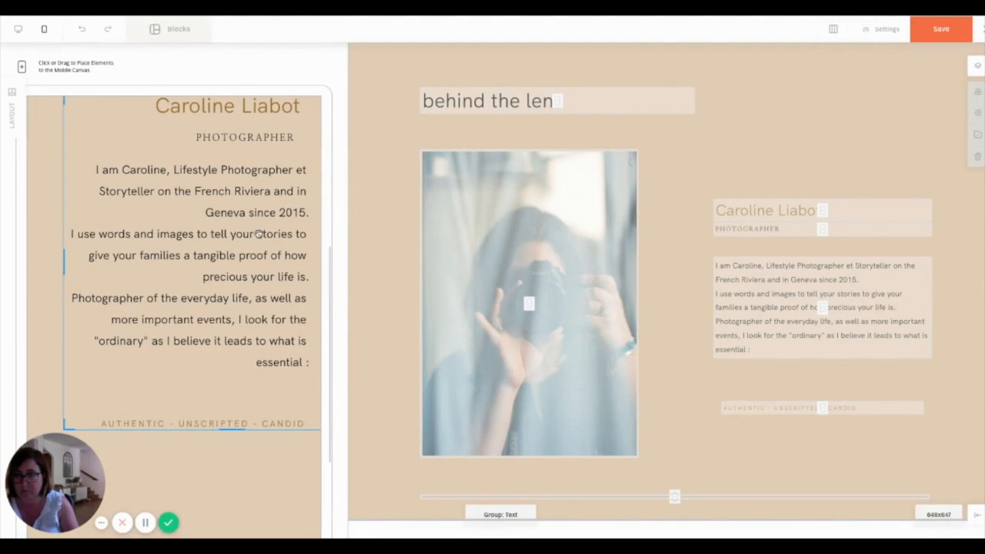
left_click(259, 234)
left_click_drag(258, 234, 255, 250)
Step: Display the grid on the mobile canvas and try to align the bio paragraph with it by shifting it right
left_click(833, 29)
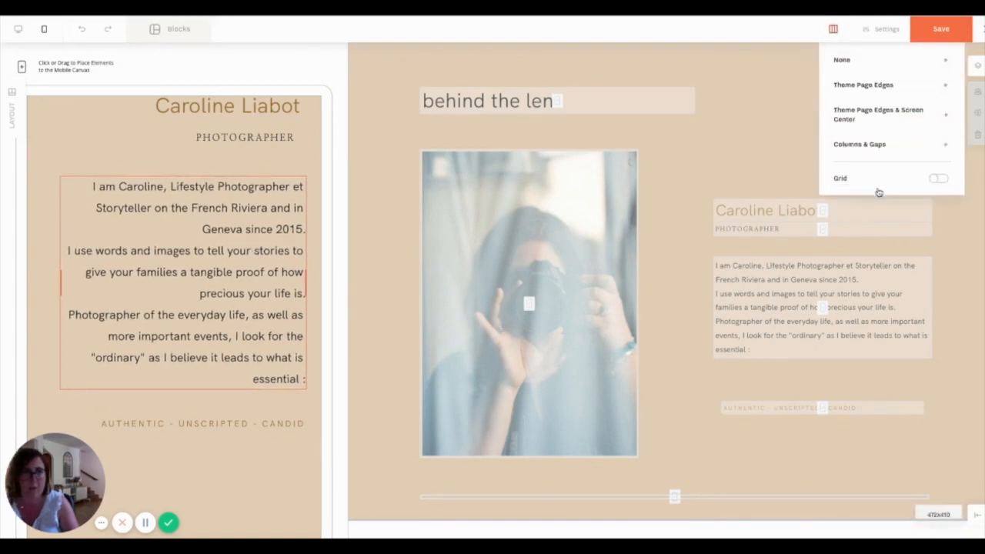
left_click(940, 178)
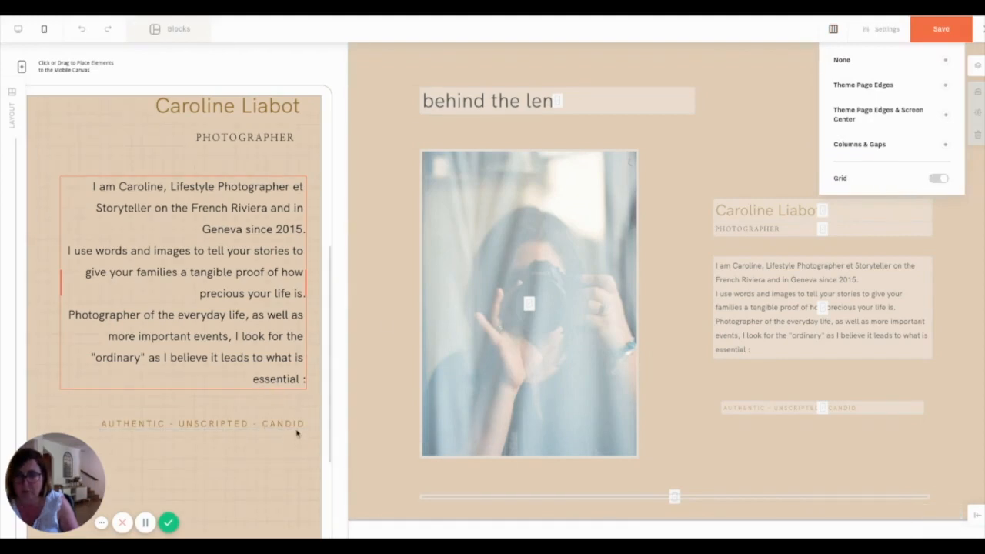
mouse_move(280, 292)
left_mouse_down()
mouse_move(271, 294)
mouse_move(280, 293)
left_mouse_up()
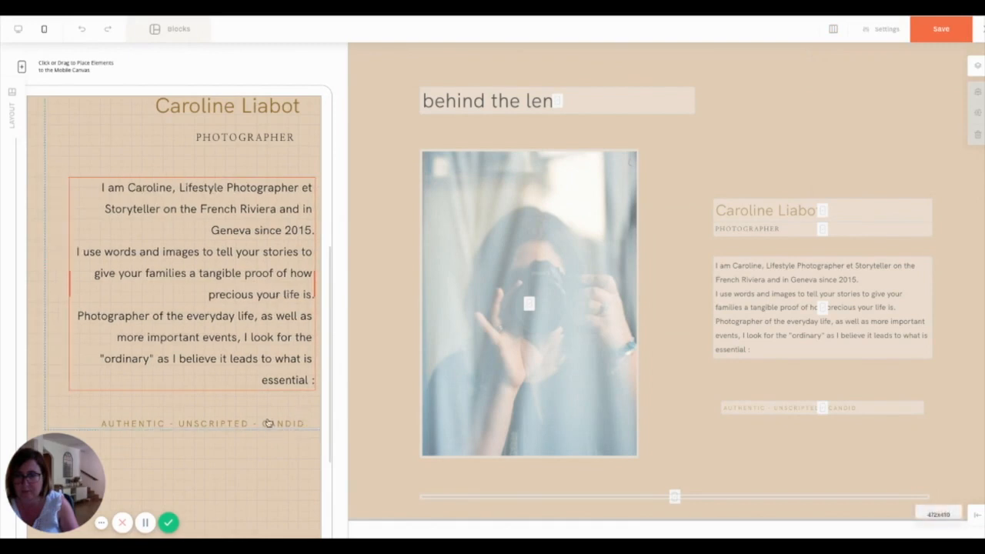
left_click(266, 421)
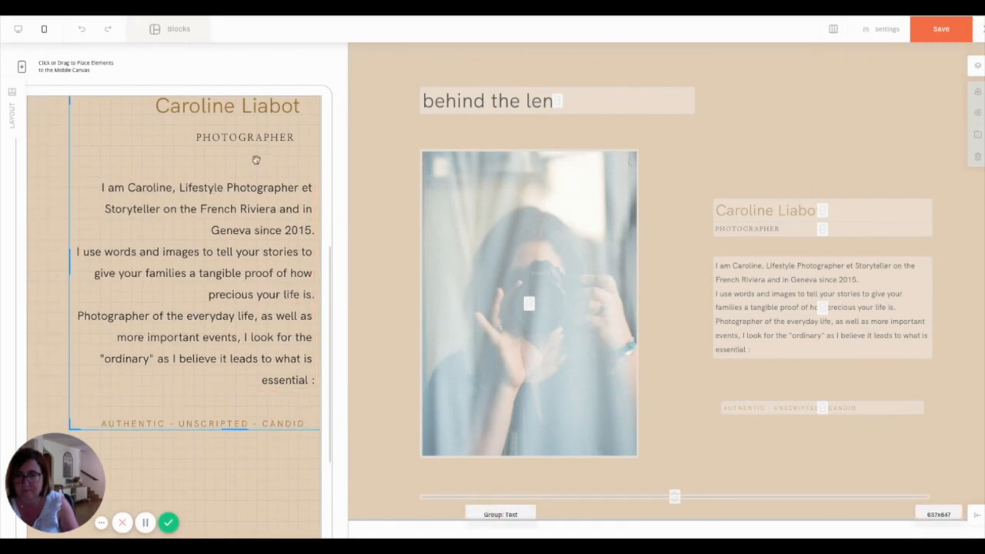
left_click_drag(290, 260, 281, 266)
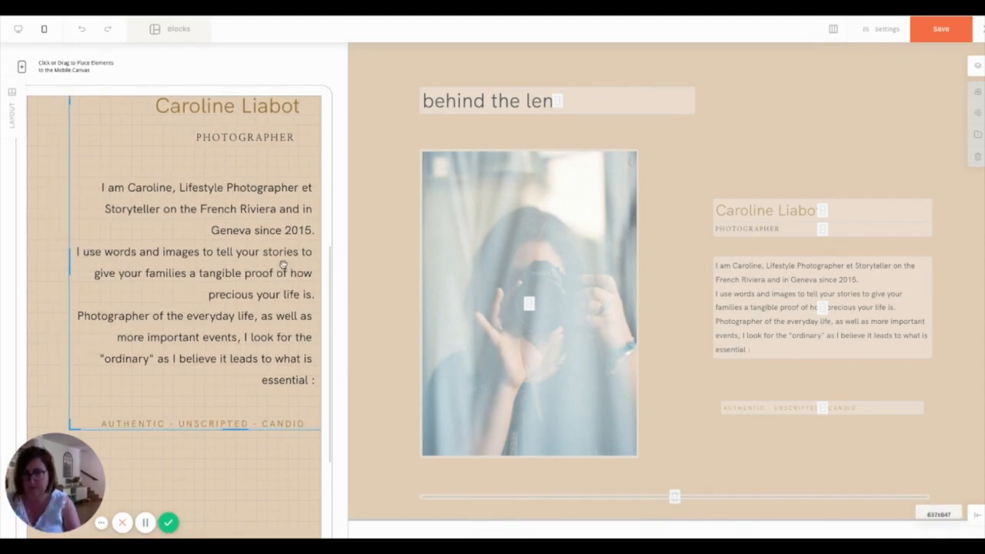
Step: Replace the grid with the Theme Page Edges & Screen Center guides and align the bio paragraph between the page edges
left_click(886, 28)
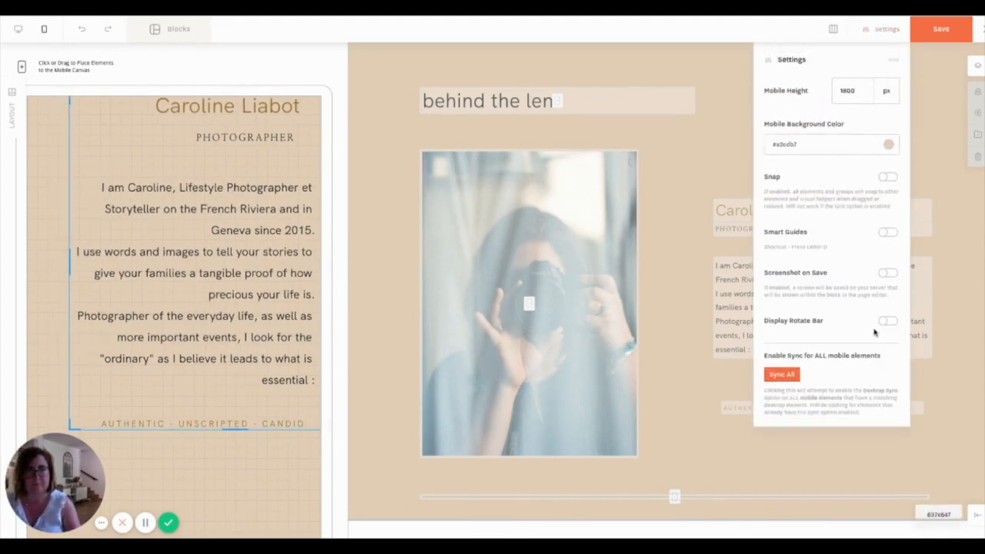
left_click(833, 29)
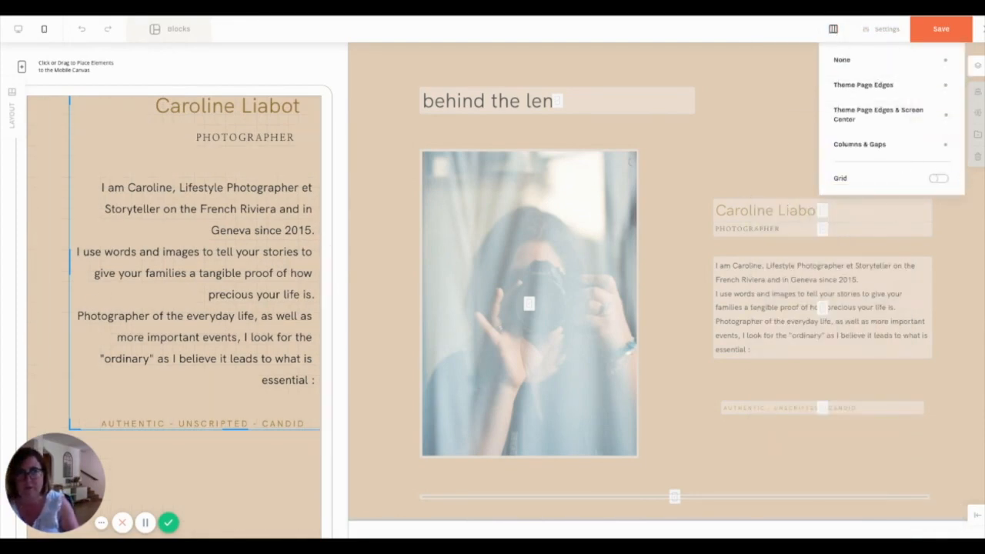
left_click(950, 117)
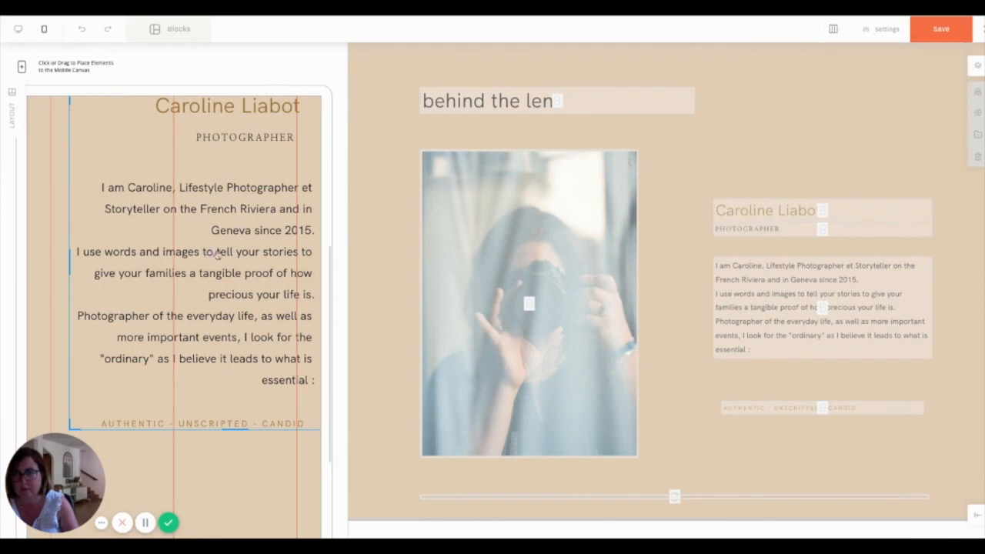
left_click_drag(221, 254, 203, 256)
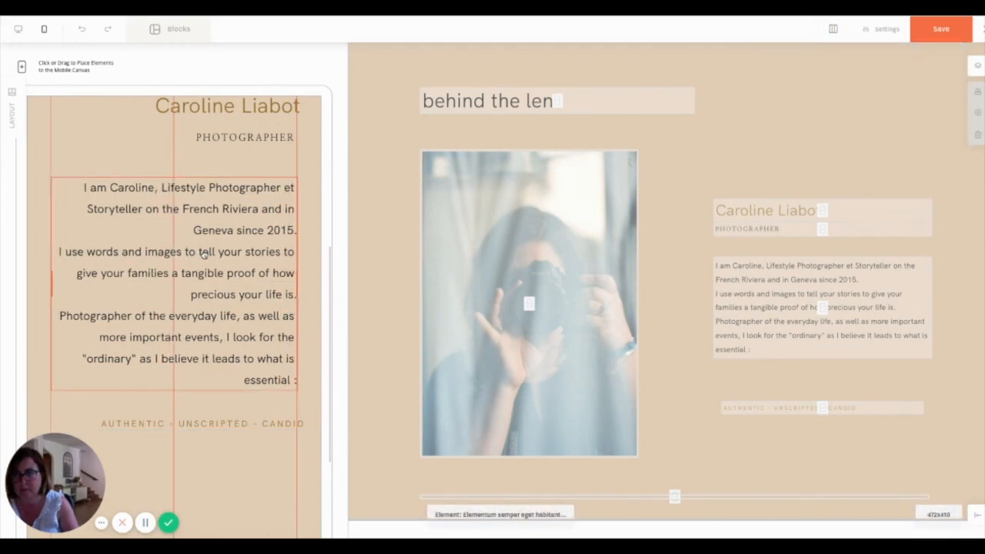
Step: Narrow the "AUTHENTIC - UNSCRIPTED - CANDID" tagline's box to about 393 px and align its right side with the page edge guide
left_click(235, 425)
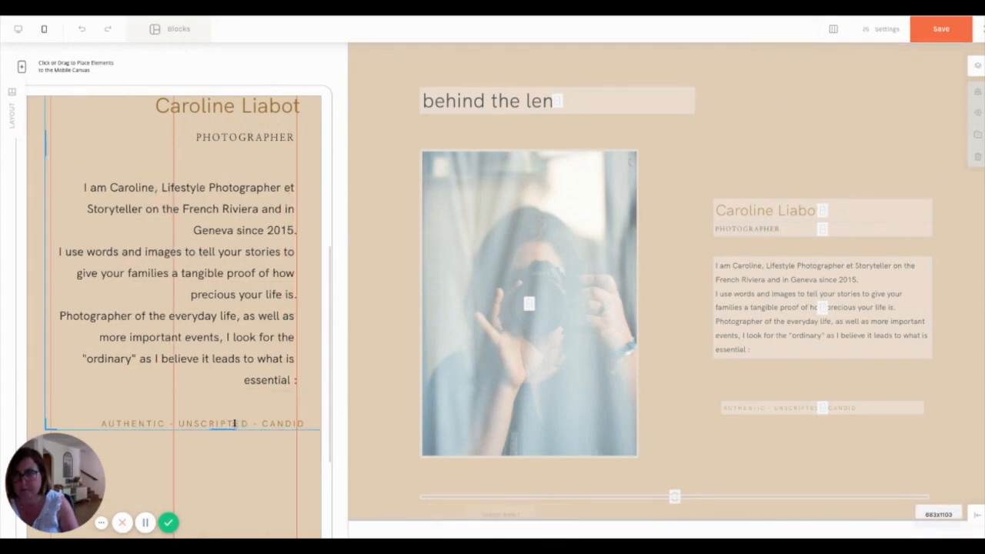
left_click_drag(248, 421, 184, 420)
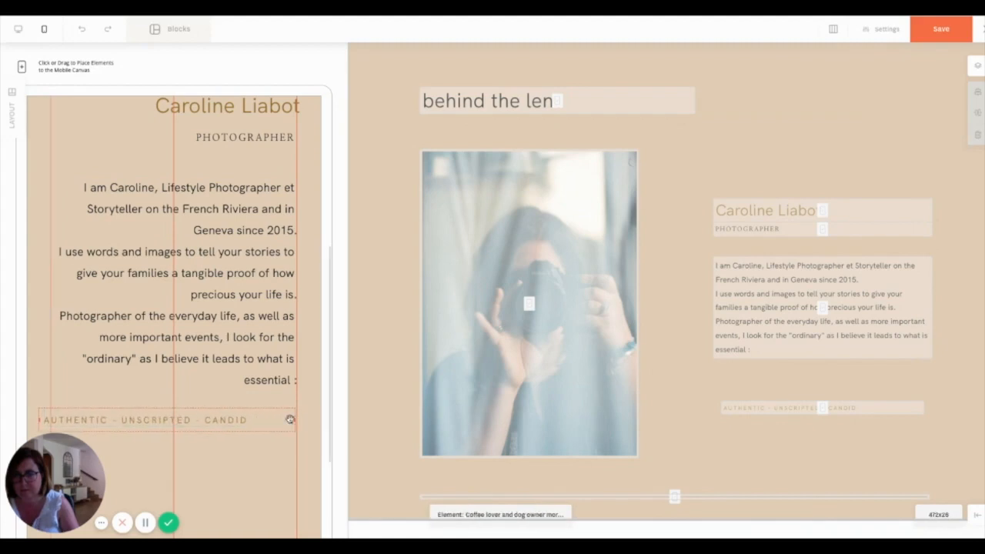
left_click_drag(294, 420, 249, 416)
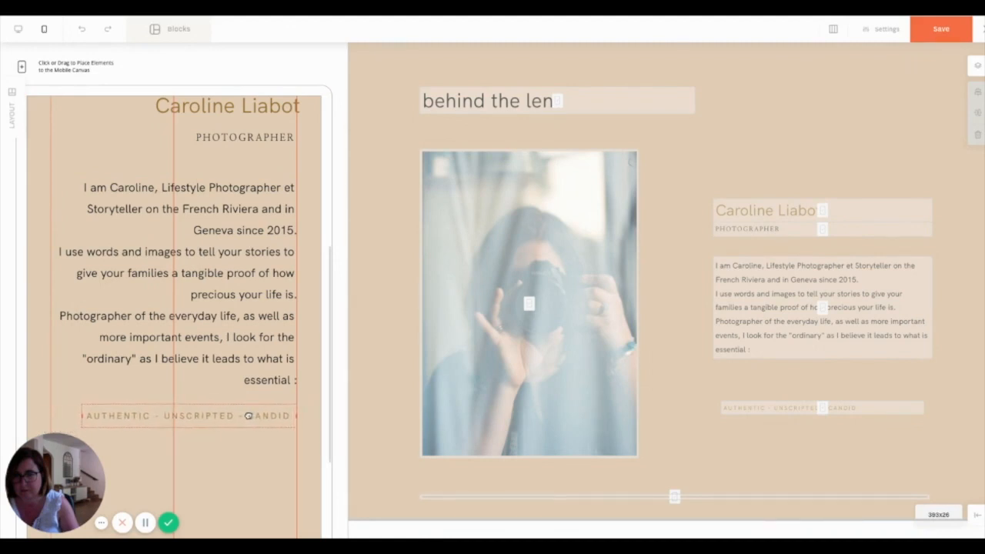
Step: Move the horizontal divider line up to sit beneath the "AUTHENTIC - UNSCRIPTED - CANDID" tagline on the mobile canvas
scroll(250, 420, "up", 5)
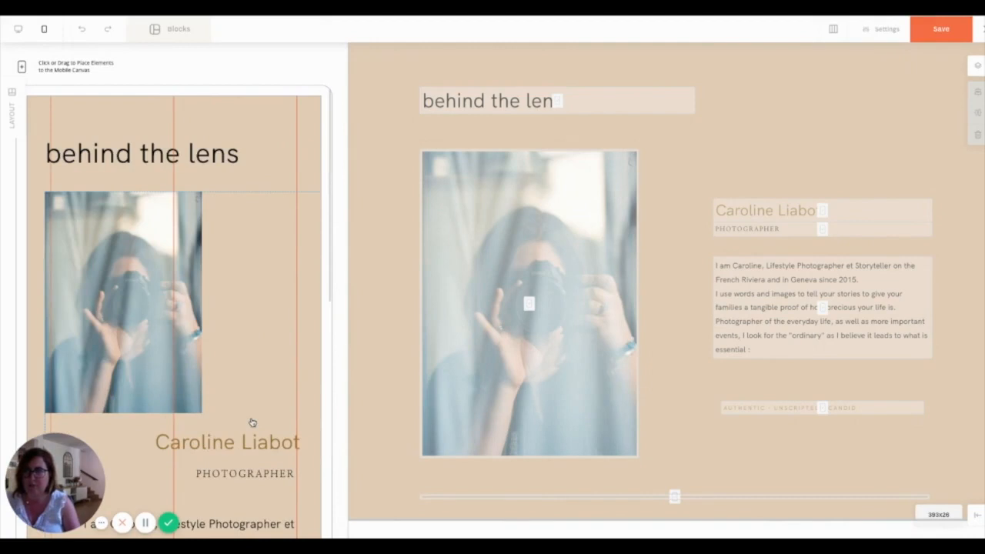
scroll(242, 291, "down", 5)
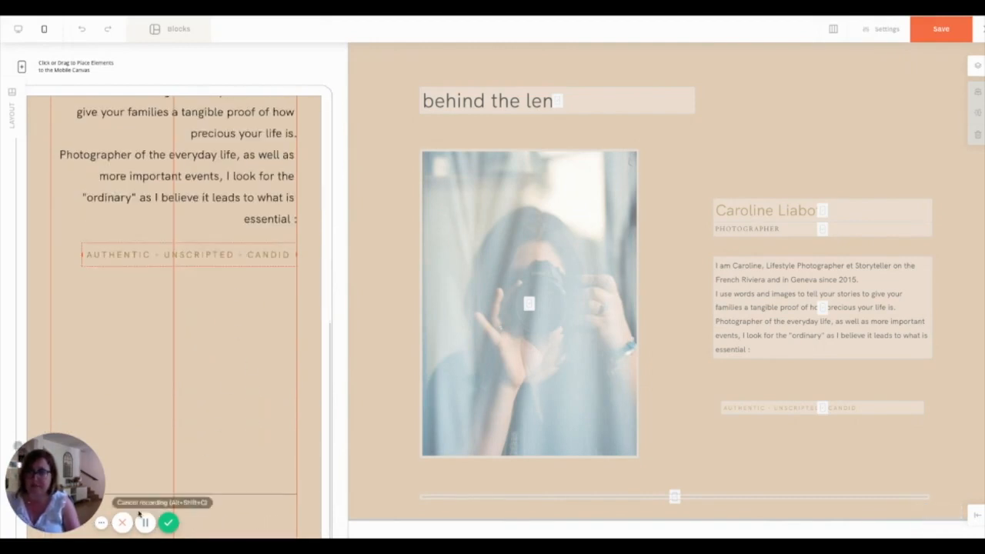
left_click(228, 496)
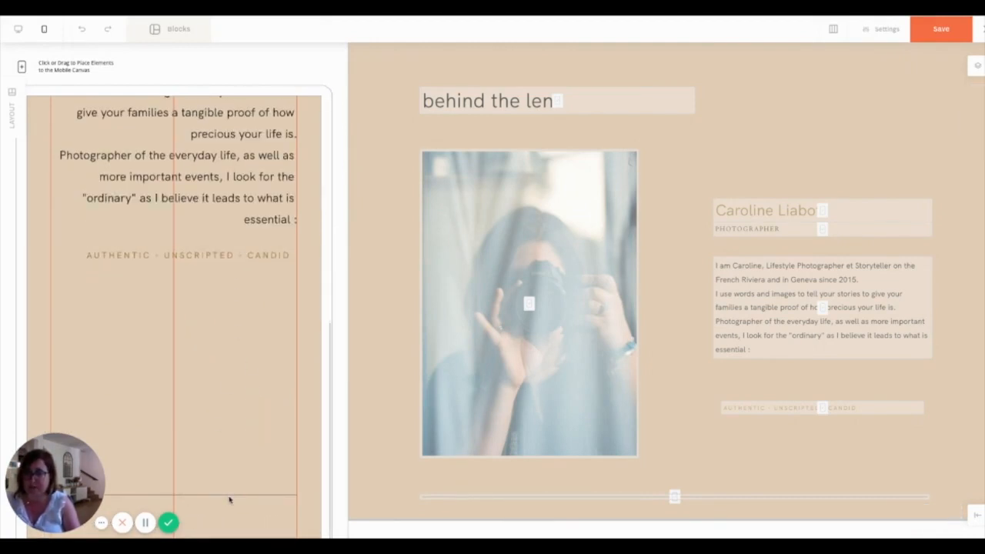
left_click(234, 496)
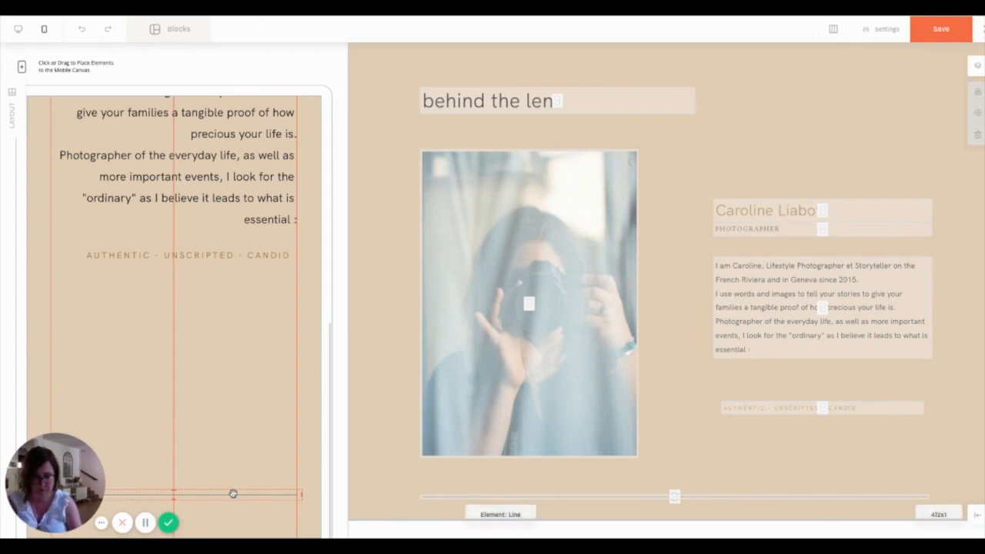
left_click_drag(233, 494, 229, 330)
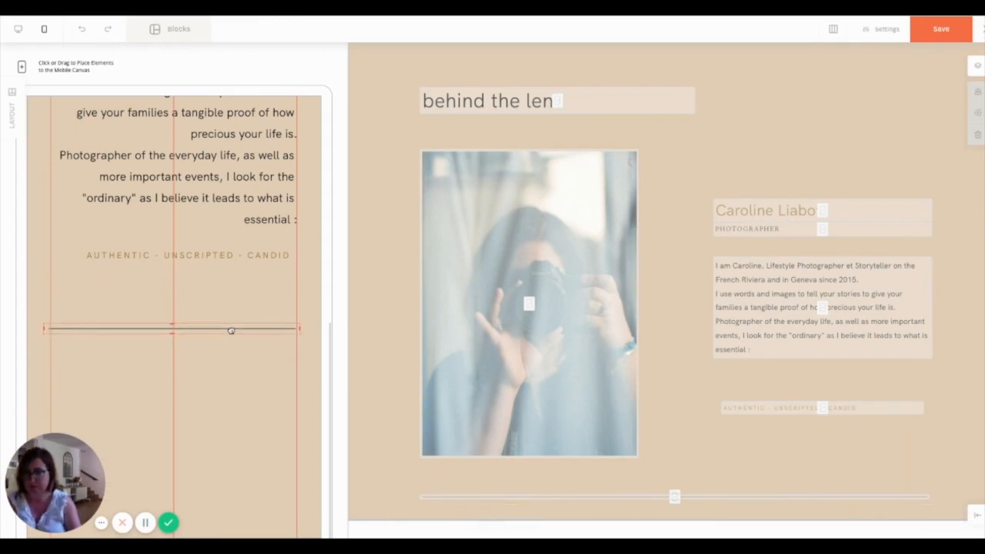
left_click(260, 365)
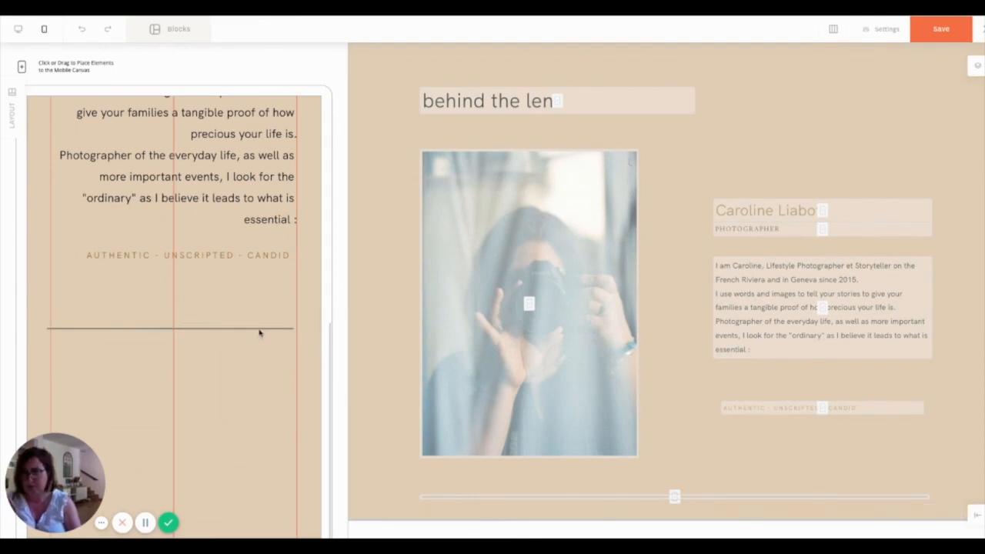
Step: Reduce the block's mobile height to 1500 px and check the canvas down to the divider line
scroll(288, 375, "up", 6)
scroll(287, 376, "down", 6)
left_click(881, 29)
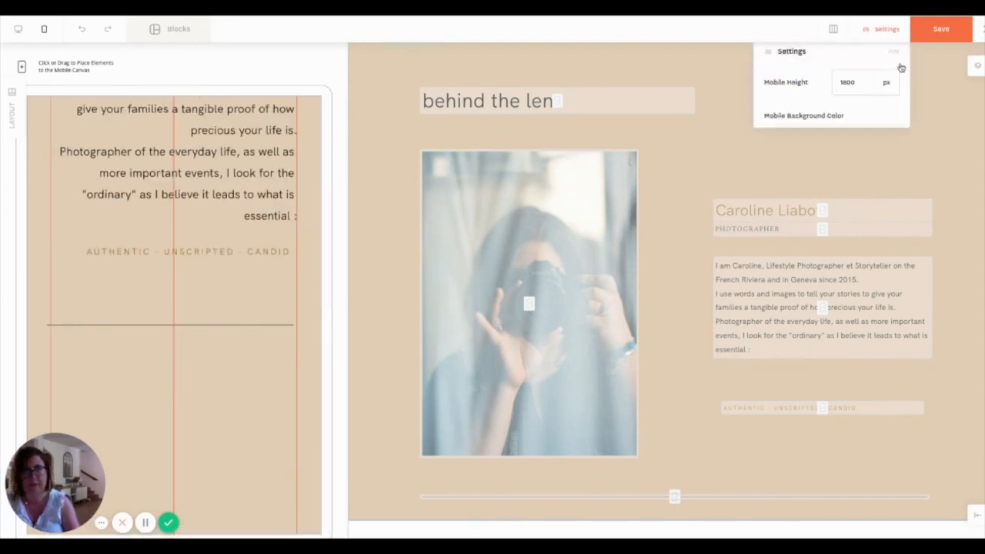
double_click(863, 87)
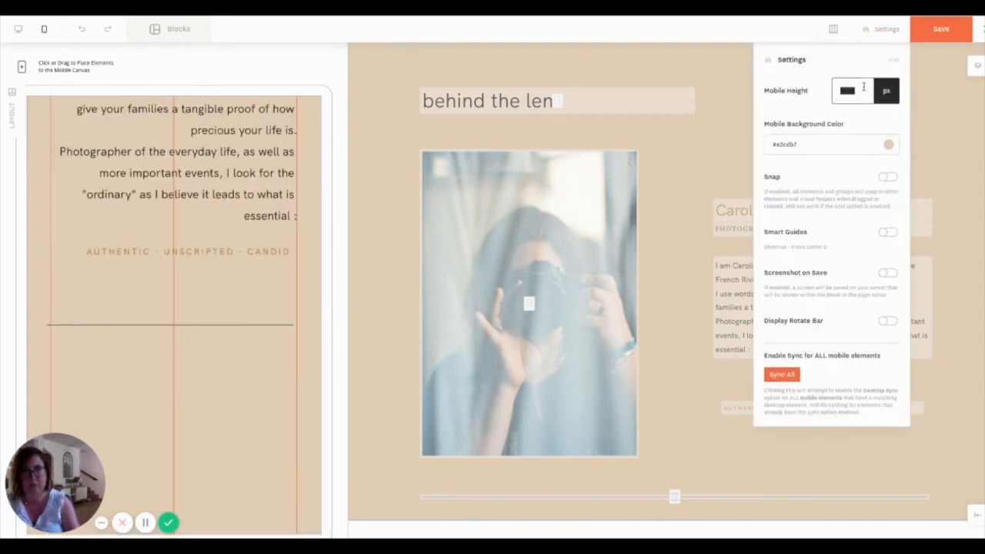
type("1800")
key("Left")
key("BackSpace")
type("5")
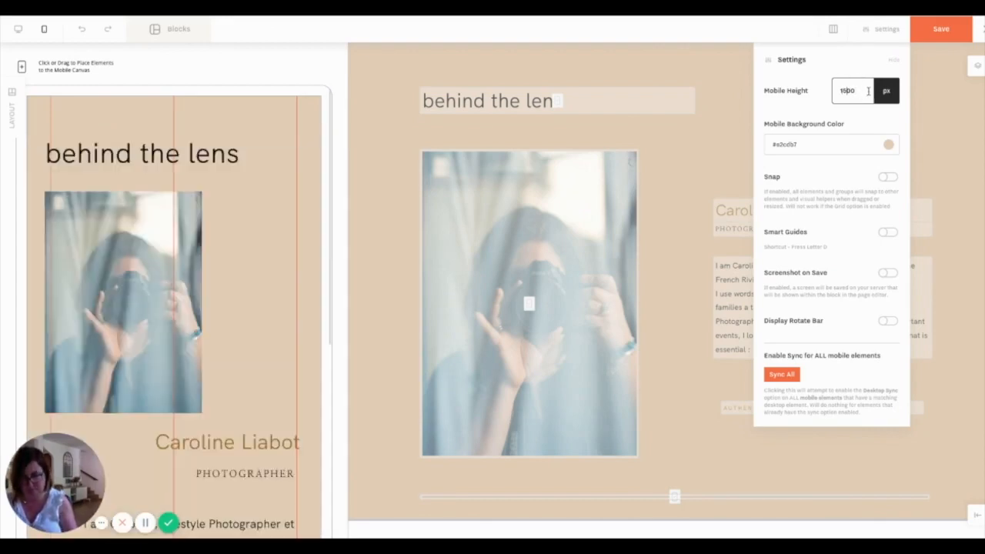
scroll(90, 338, "down", 3)
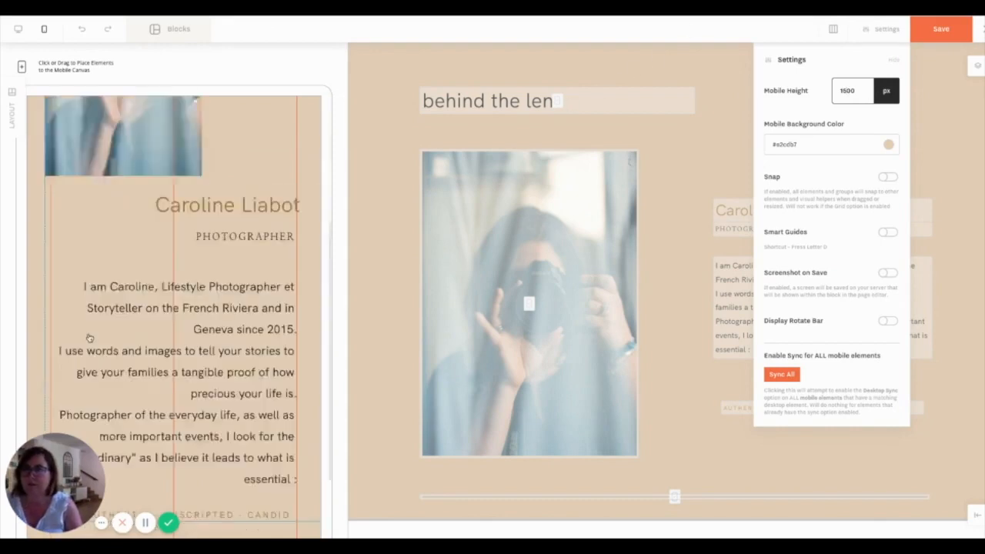
scroll(89, 338, "down", 1)
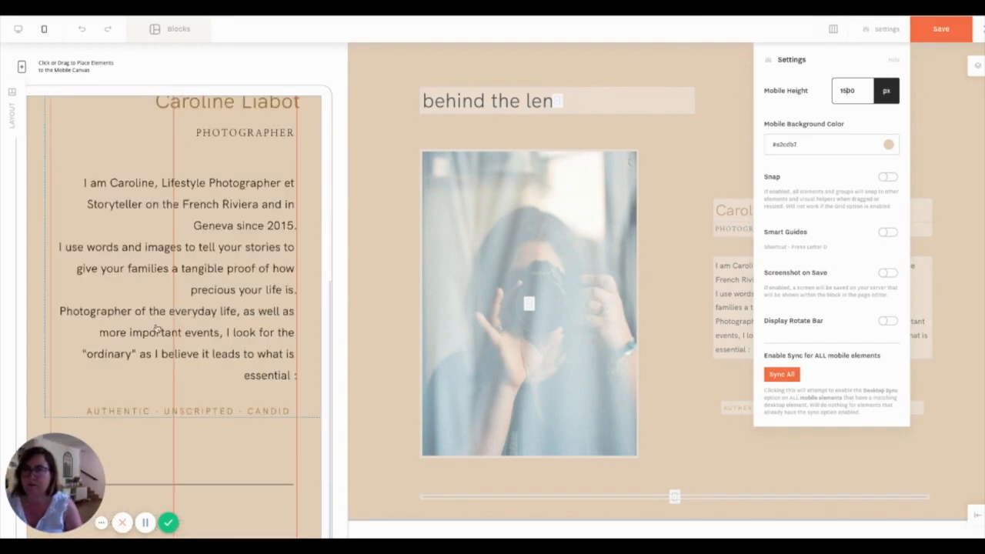
Step: Move the divider line further up, closer to the tagline, keeping it between the page edge guides
left_click(280, 483)
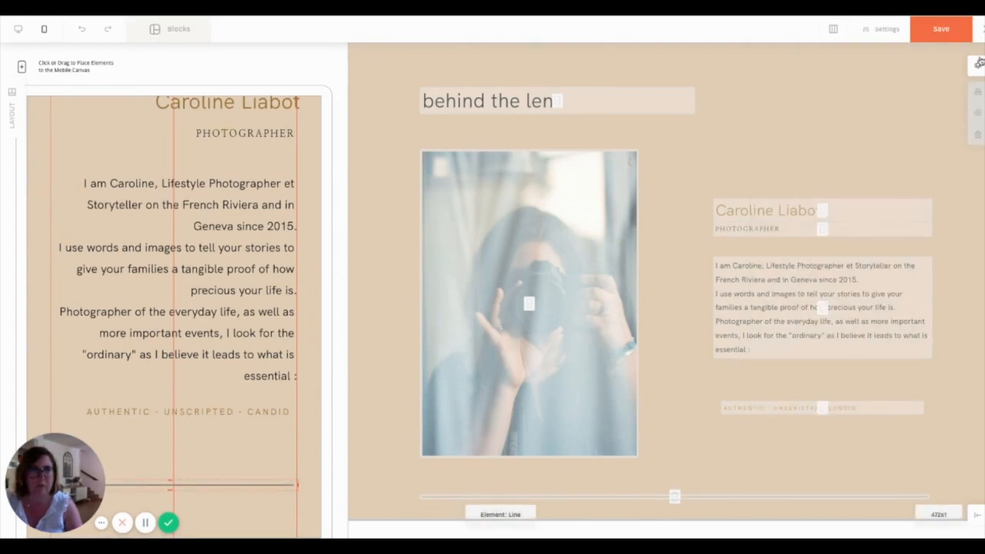
left_click(979, 64)
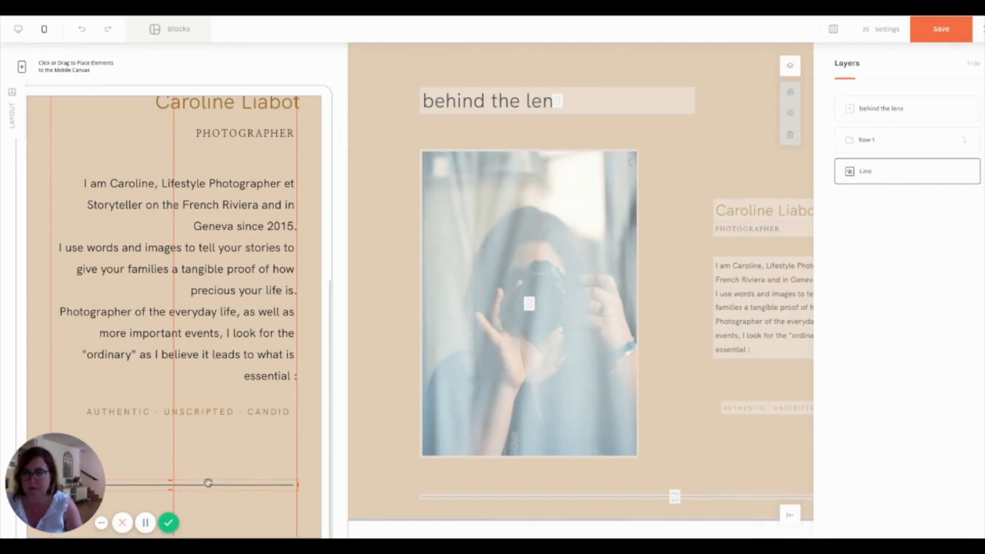
left_click_drag(208, 483, 210, 449)
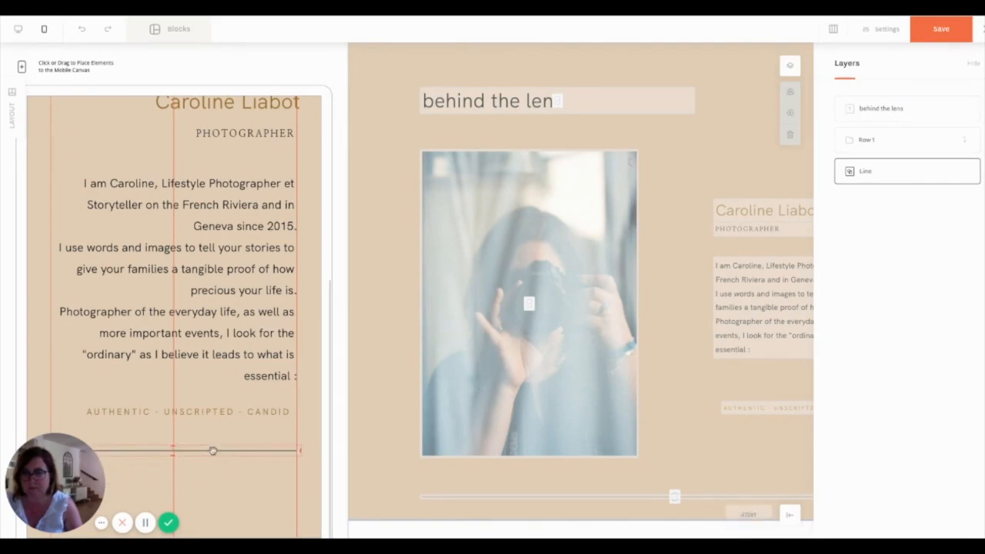
Step: Set the block's mobile height to 1450 px
left_click(859, 38)
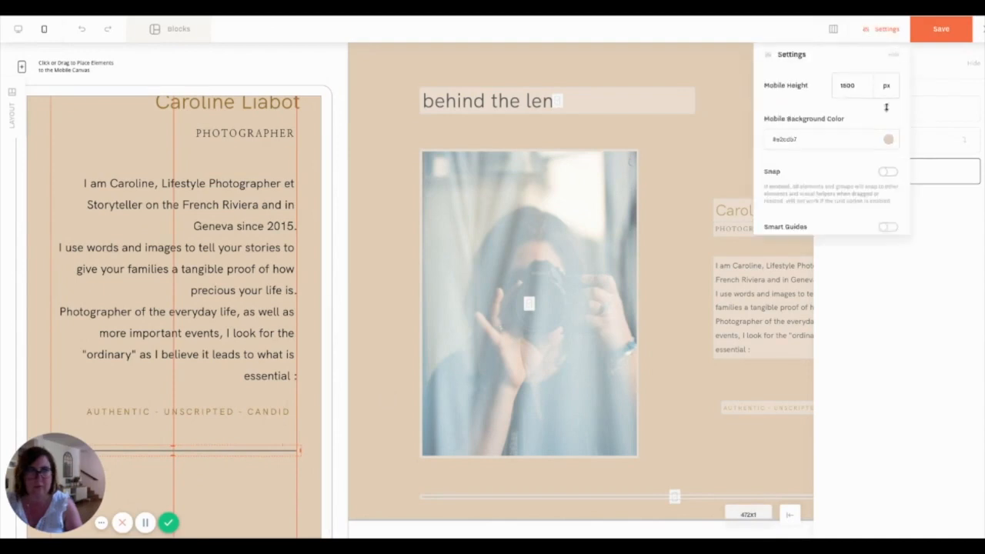
left_click(839, 90)
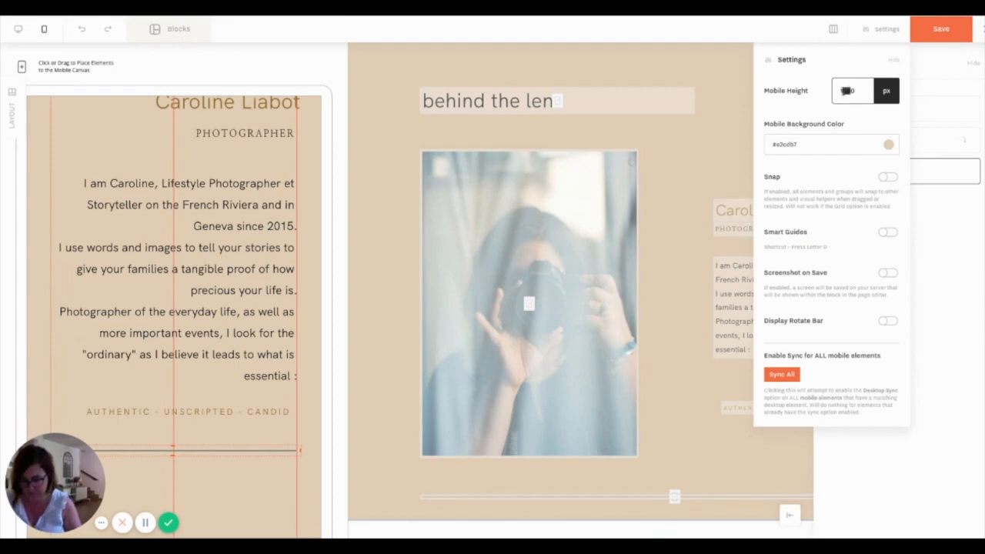
type("450")
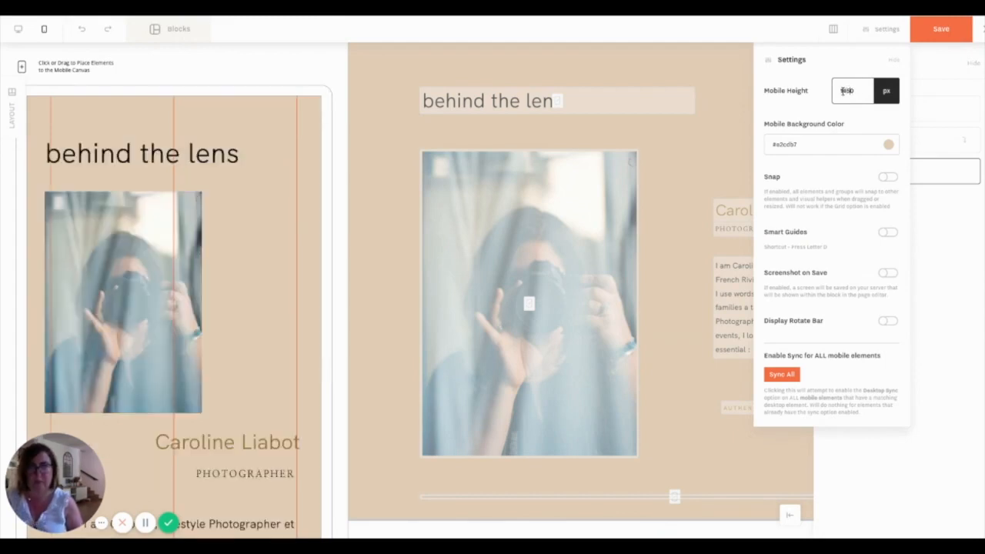
scroll(205, 274, "down", 4)
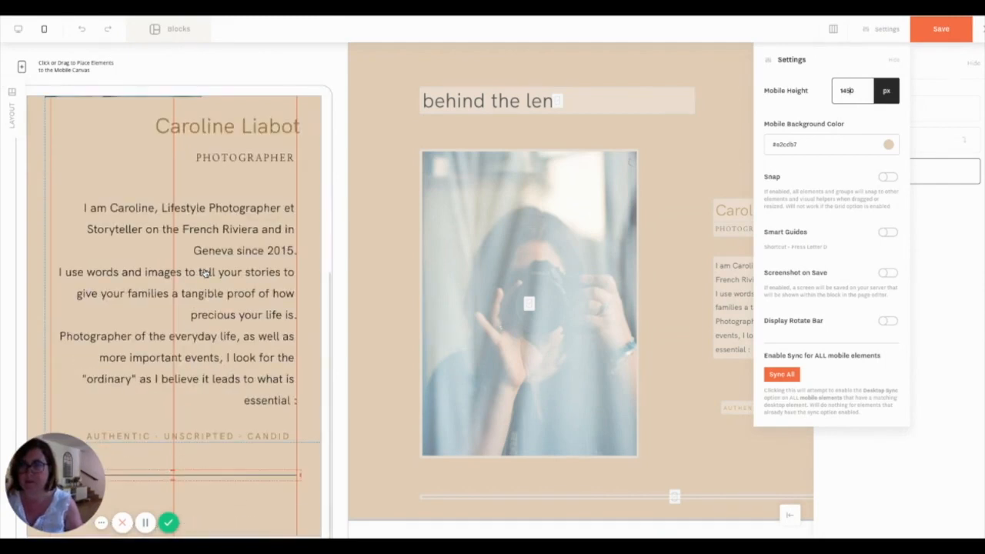
left_click(265, 496)
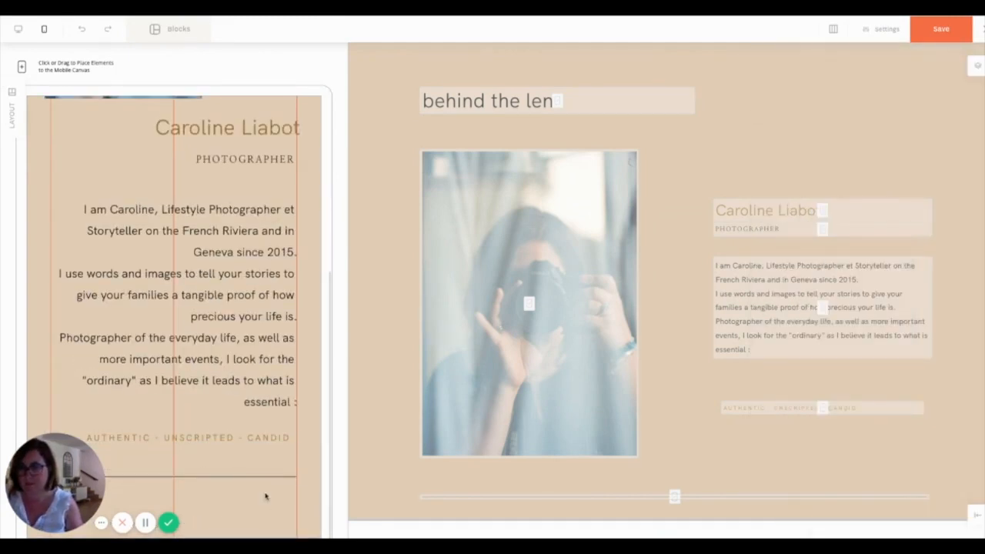
Step: Shift the "behind the lens" heading and the photo slightly right to align both with the left page edge guide
scroll(266, 496, "up", 4)
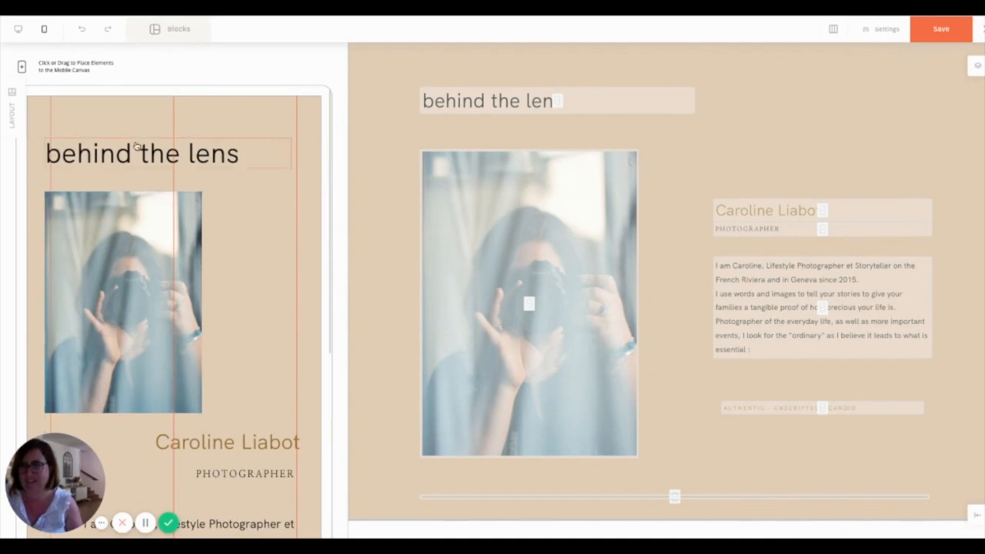
left_click_drag(123, 147, 127, 147)
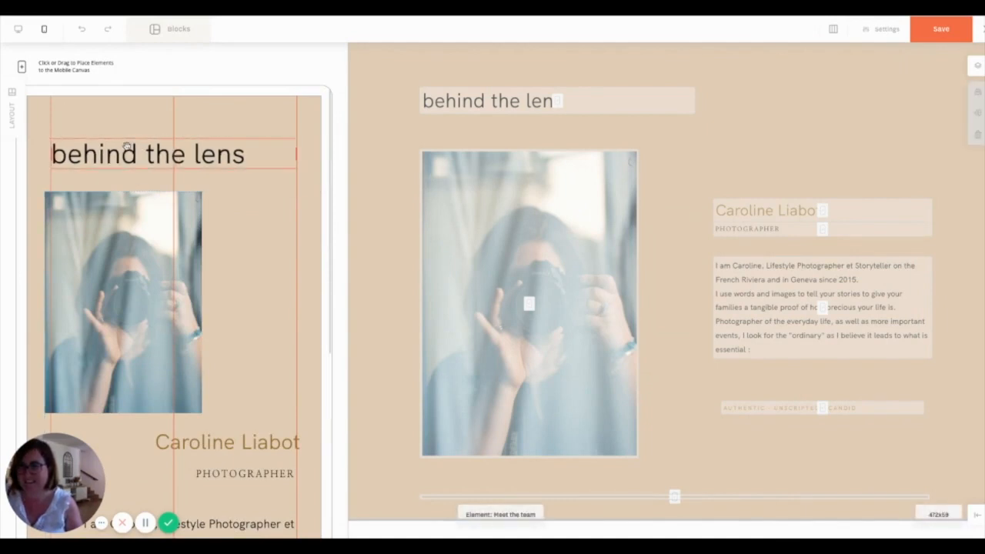
left_click_drag(114, 241, 119, 242)
left_click(244, 247)
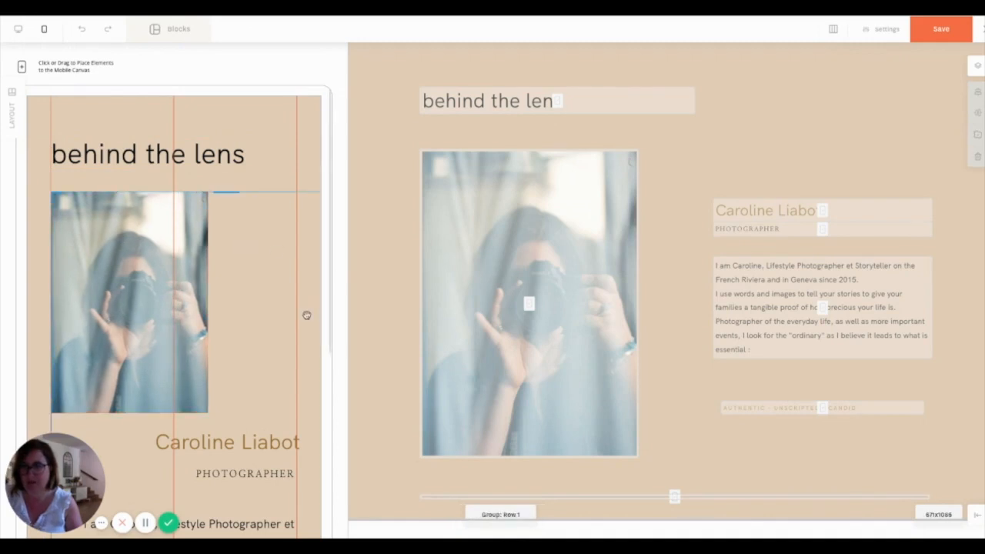
scroll(306, 314, "down", 2)
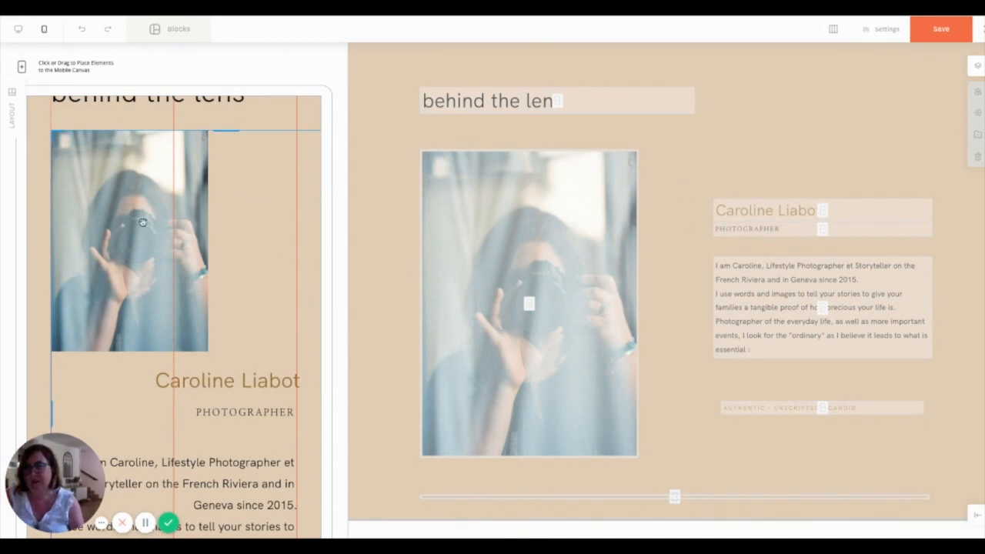
scroll(132, 408, "down", 5)
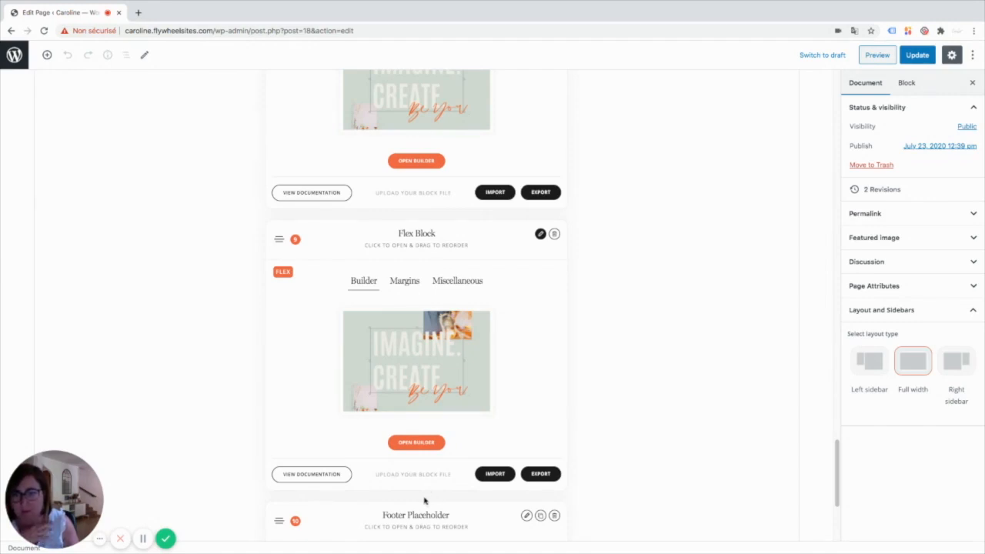
Step: Open the builder of the Flex Block above the Footer Placeholder and list the theme blocks in the Links category
left_click(417, 443)
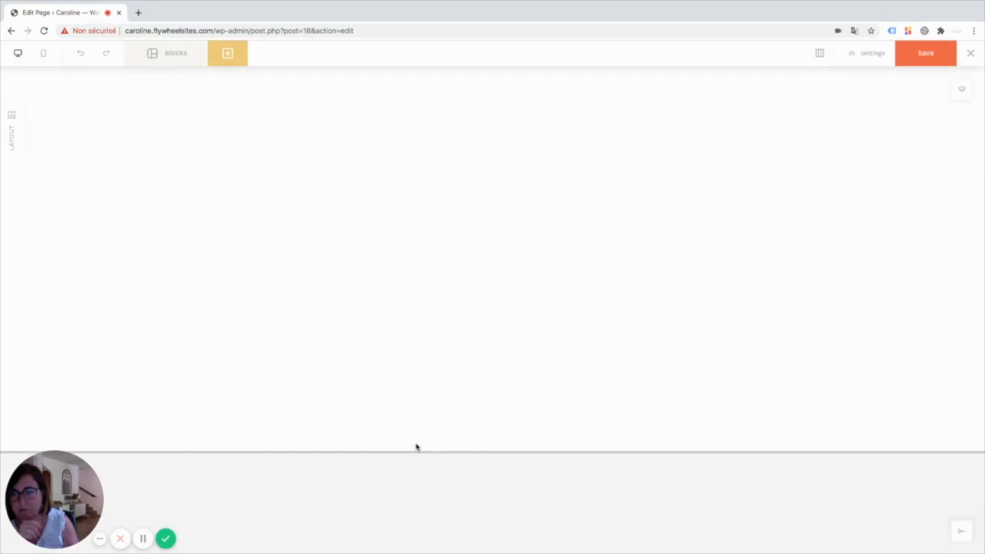
left_click(176, 55)
left_click(58, 210)
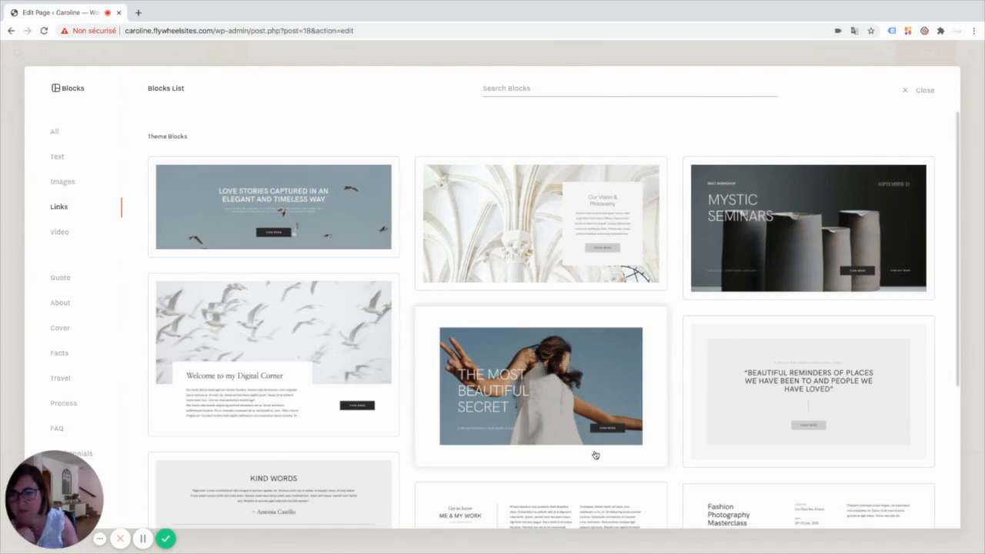
Step: Apply the "1 Link - 3 Columns with Image and Text" theme block from the Links category to the empty canvas
scroll(594, 454, "down", 1)
scroll(595, 454, "down", 5)
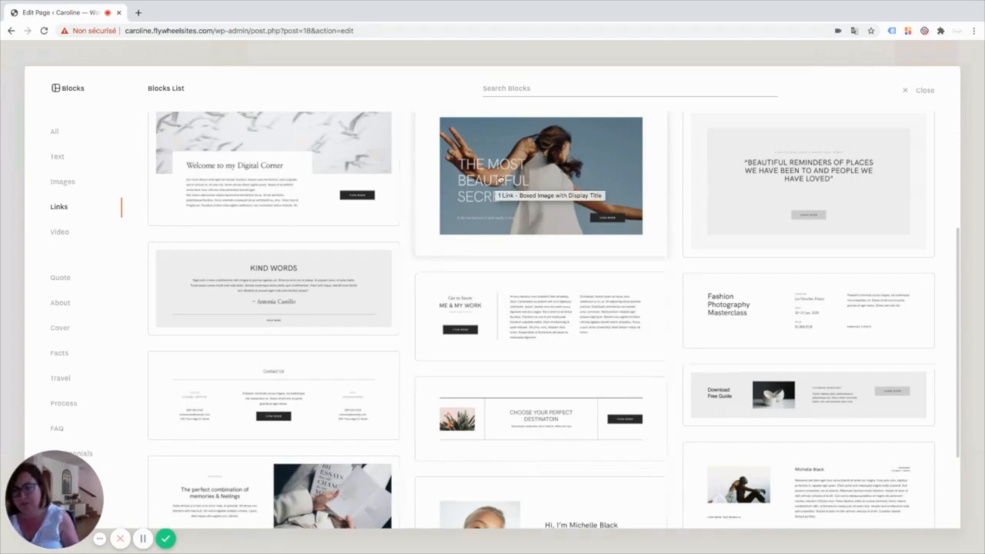
scroll(539, 307, "down", 4)
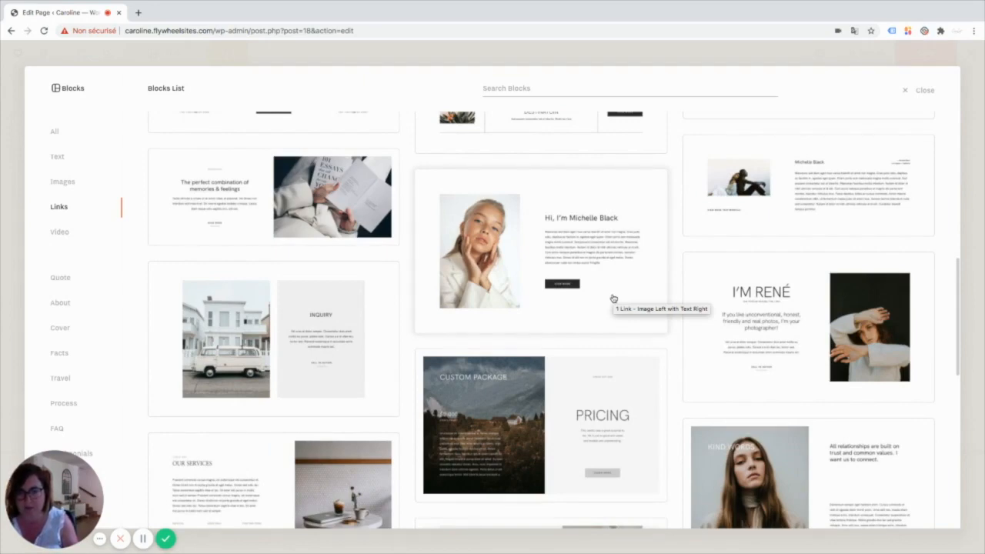
scroll(613, 298, "down", 3)
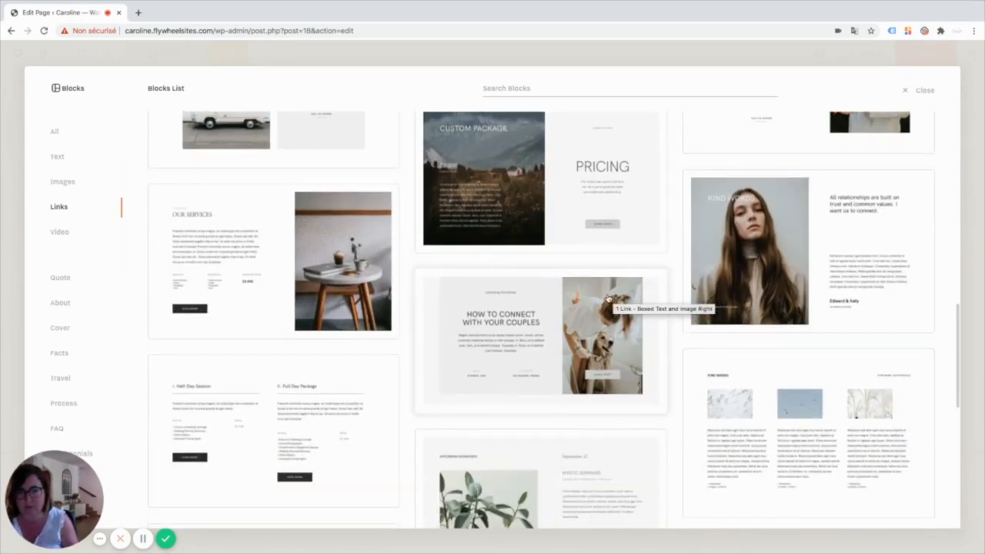
scroll(611, 299, "down", 3)
scroll(593, 285, "down", 4)
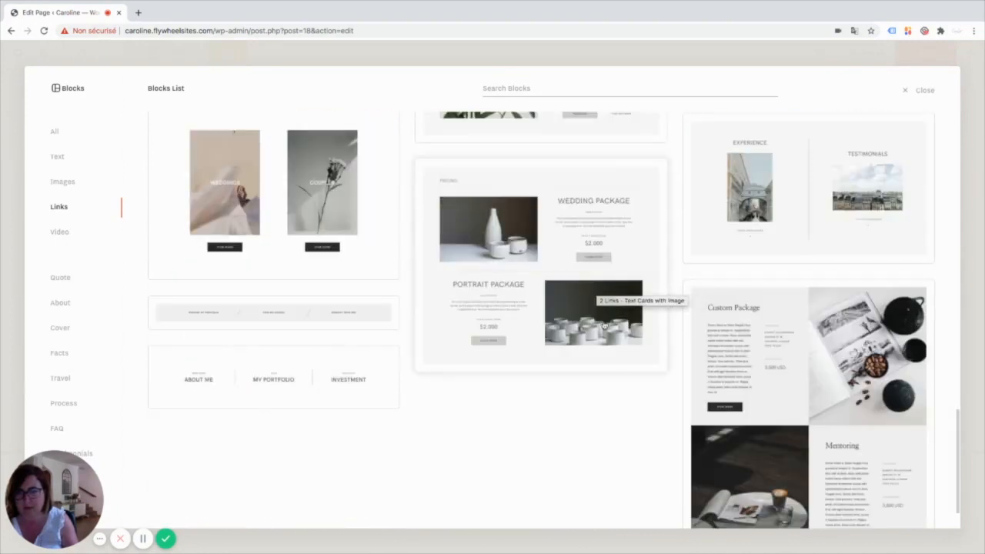
scroll(616, 317, "up", 8)
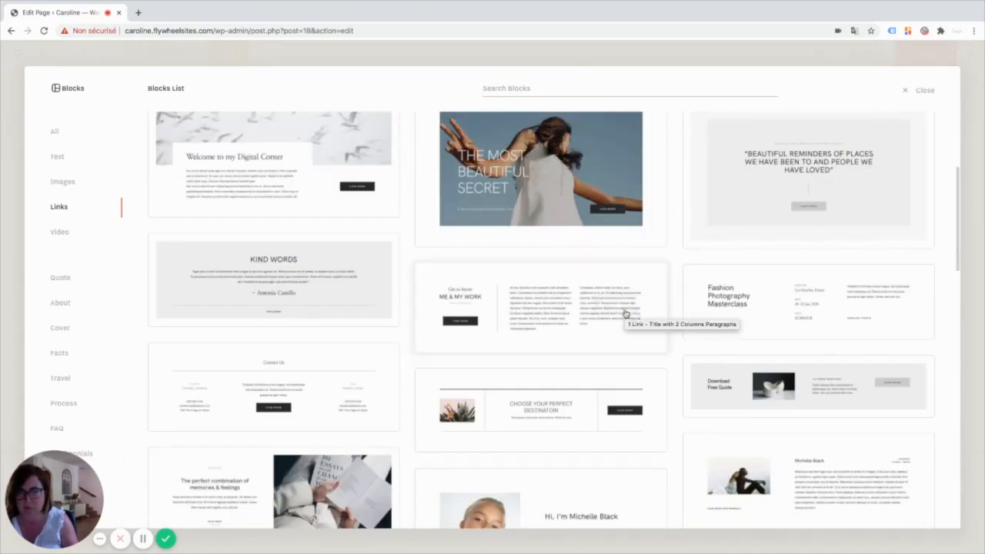
left_click(502, 394)
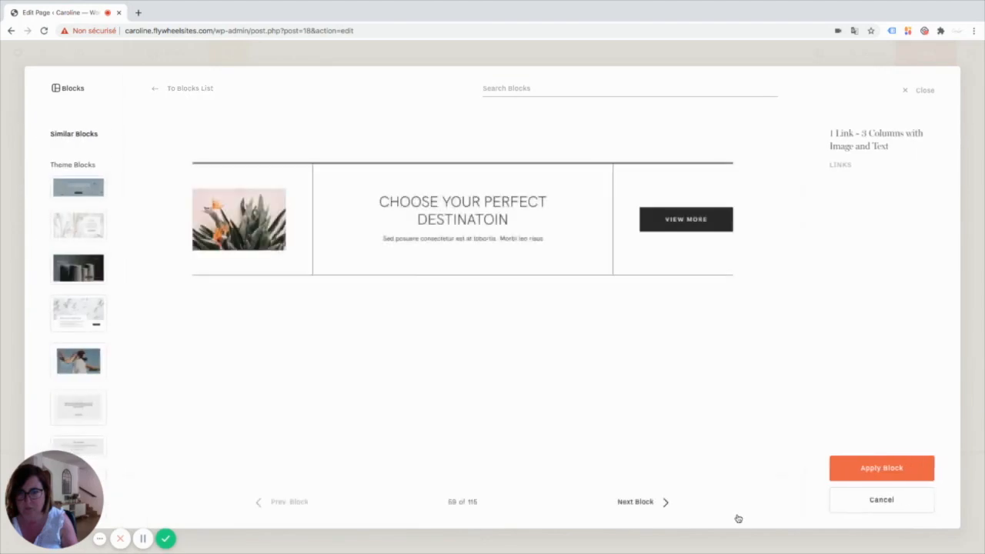
left_click(903, 471)
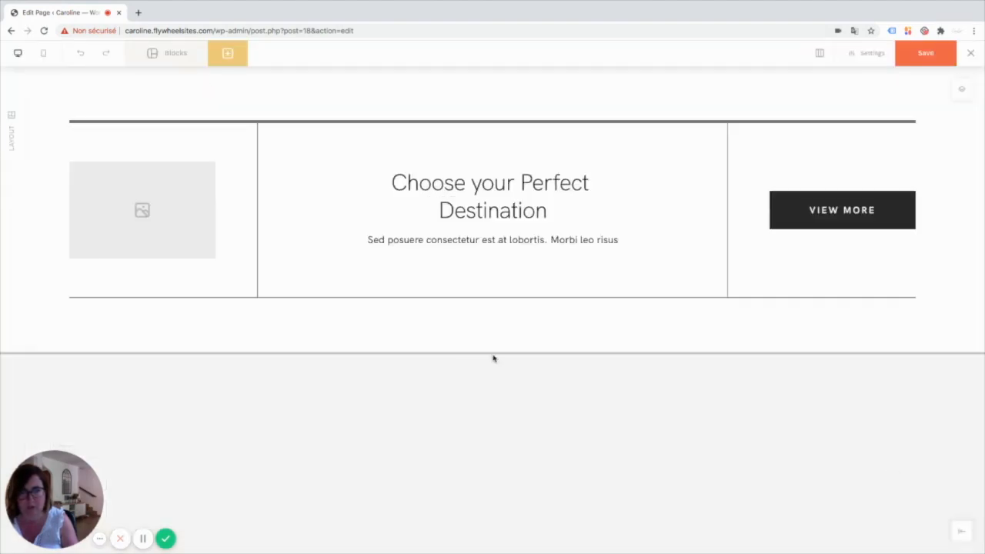
Step: Fill the three-column block's image placeholder with the portrait photo from the media library and check the block's mobile version
left_click(137, 205)
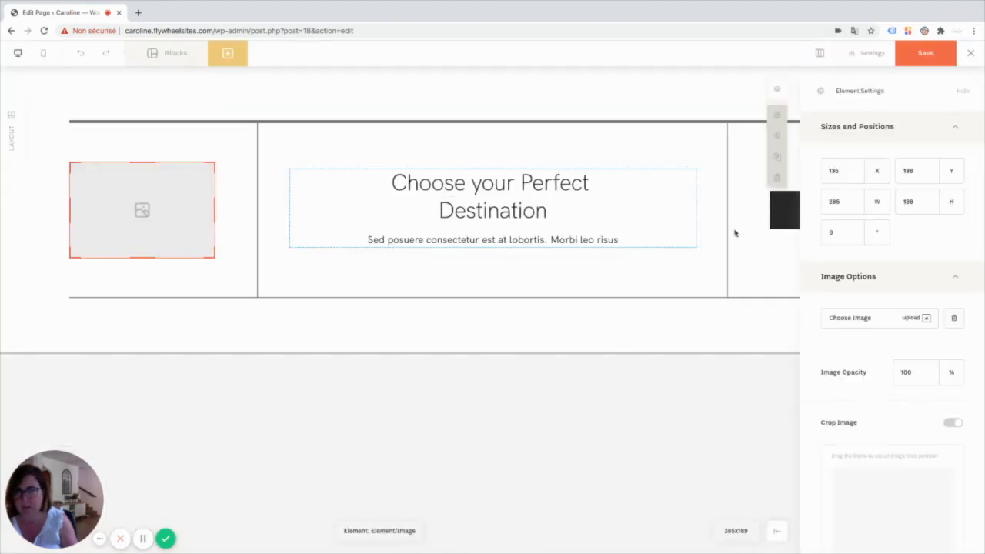
left_click(889, 322)
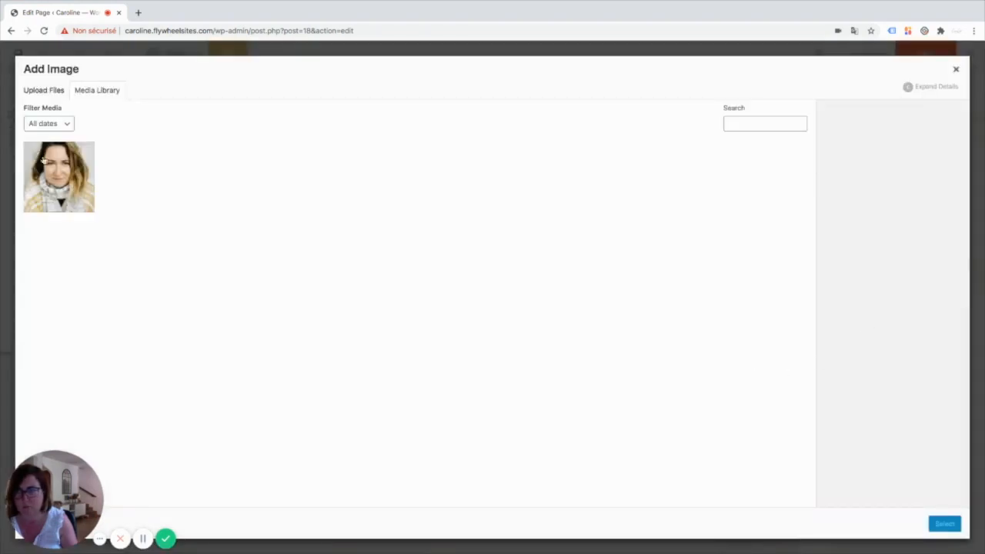
left_click(44, 160)
left_click(940, 526)
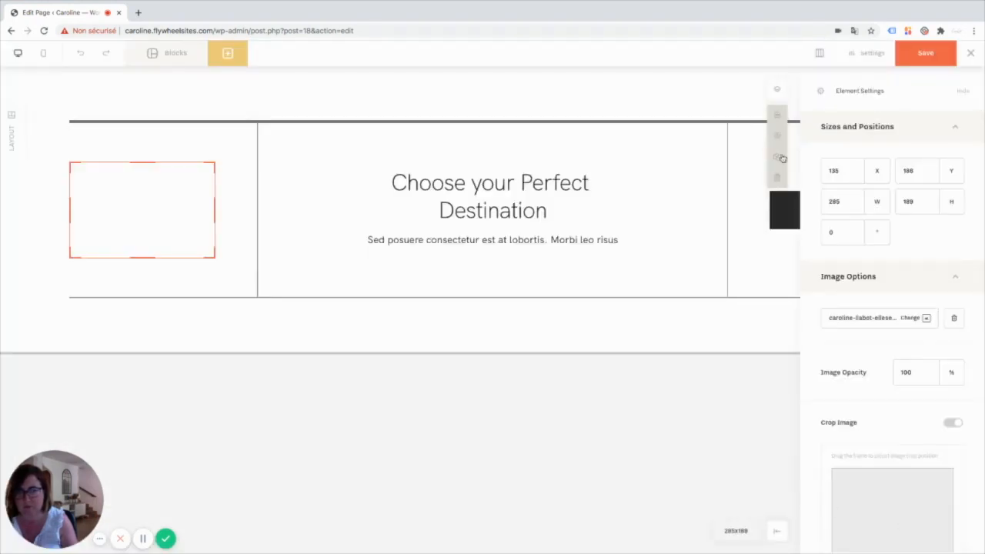
left_click(40, 55)
scroll(260, 478, "down", 3)
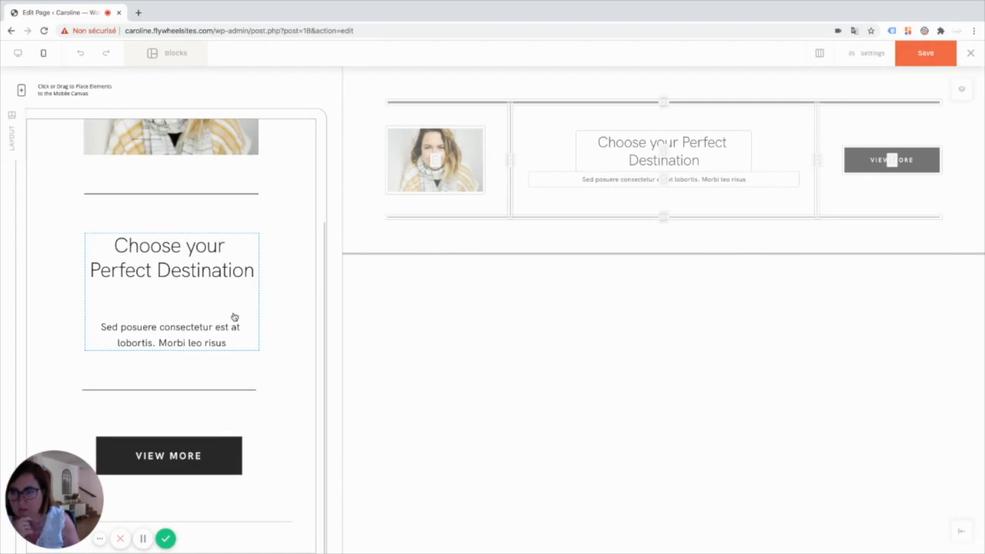
Step: Replace the canvas content with the "2 Images 2 Columns with Title and Paragraph" theme block from the About category
left_click(162, 55)
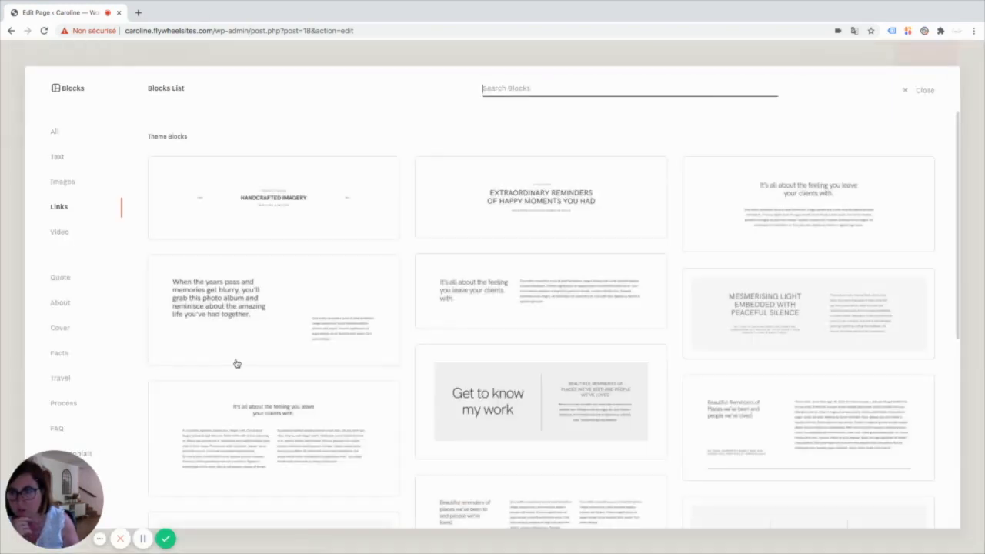
left_click(63, 306)
scroll(746, 416, "down", 4)
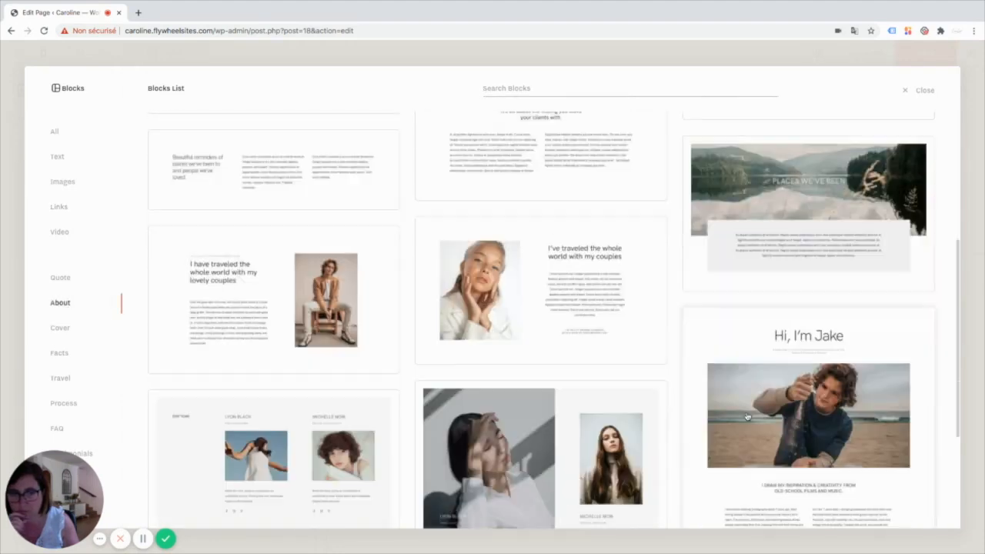
scroll(431, 312, "down", 1)
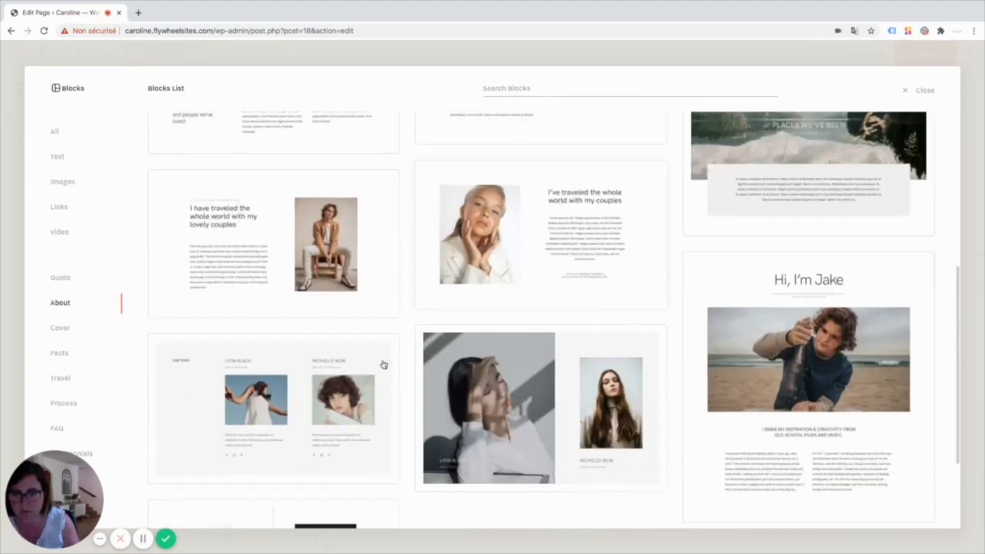
left_click(349, 424)
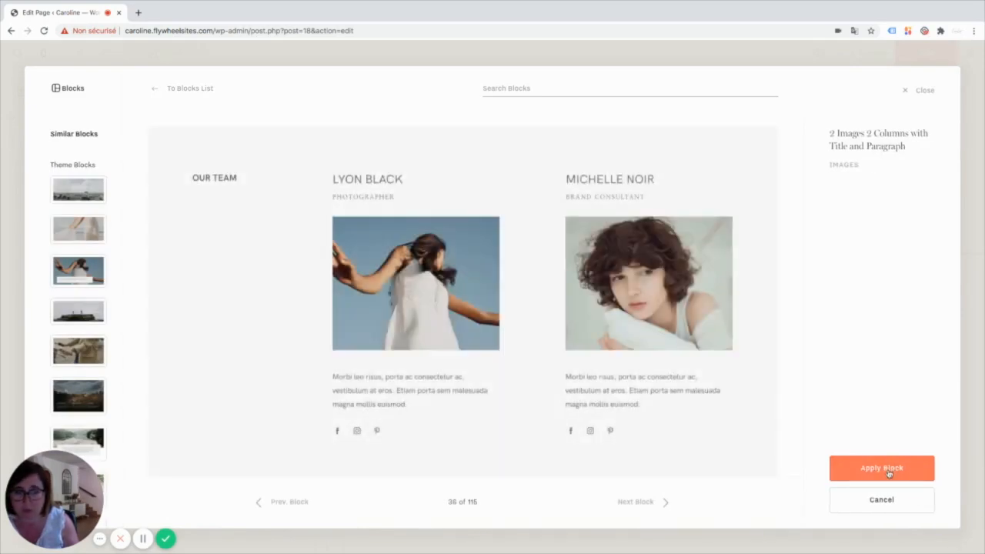
left_click(882, 468)
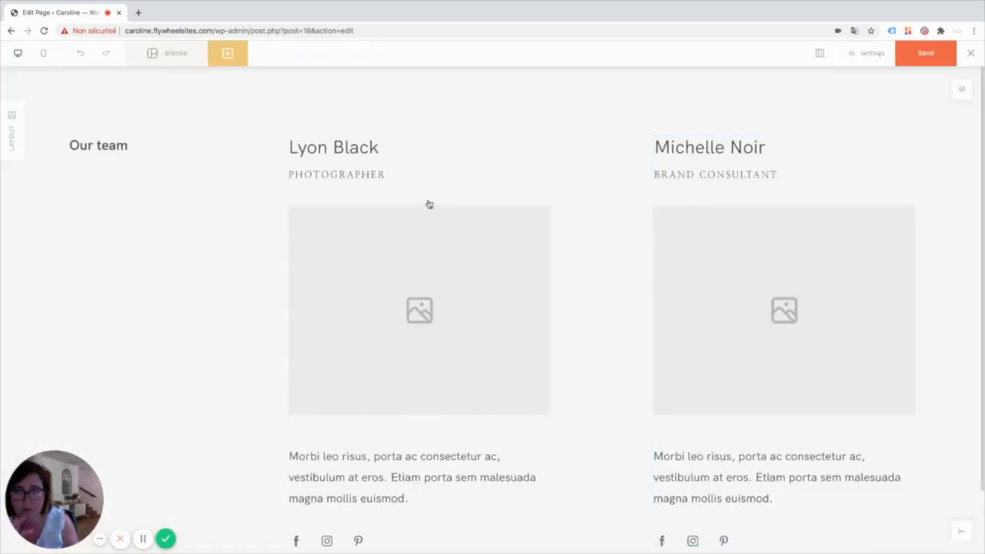
Step: Examine how the "Our team" block's names, images, texts and social icons stack in the mobile version compared with the desktop layout
left_click(43, 52)
scroll(285, 481, "down", 6)
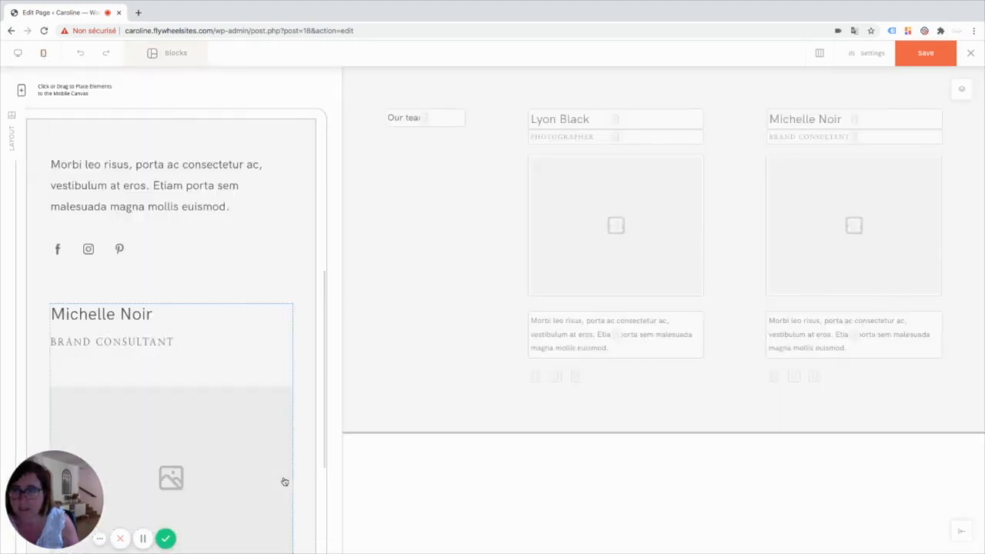
scroll(280, 440, "up", 5)
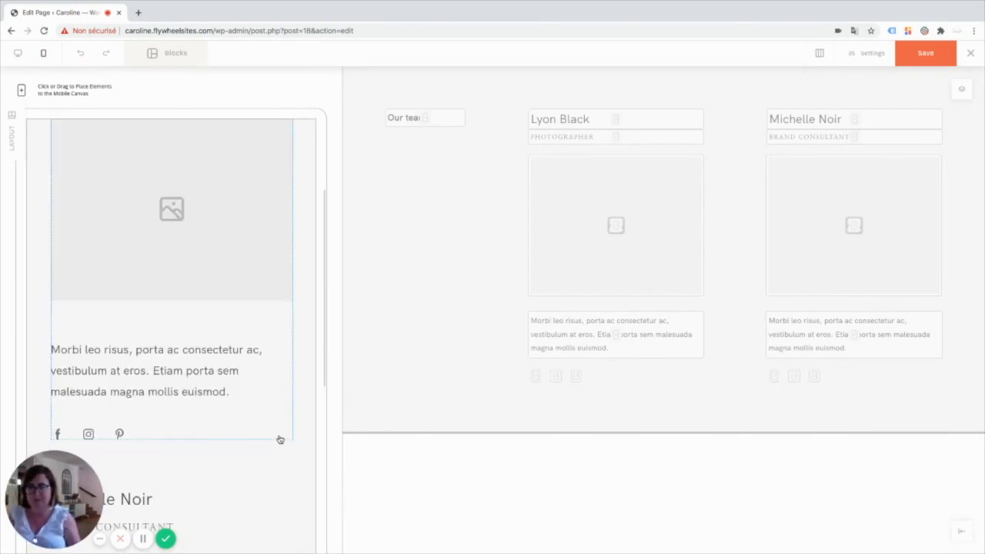
scroll(308, 420, "up", 3)
left_click(202, 419)
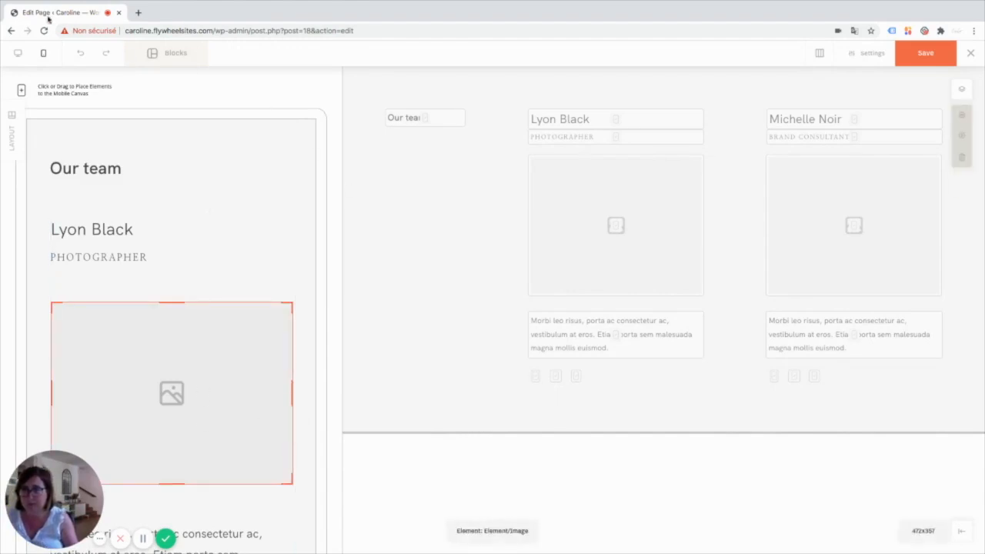
left_click(18, 52)
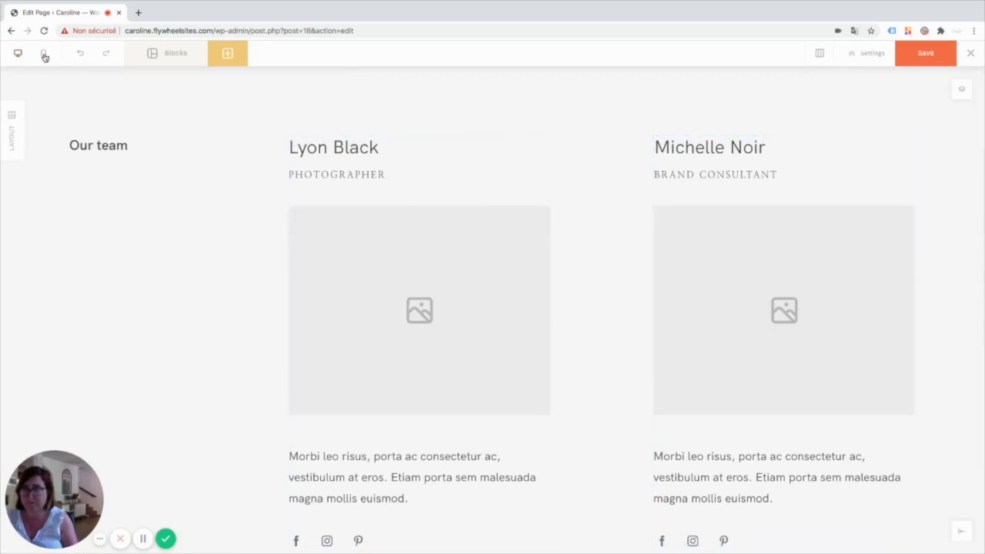
left_click(43, 52)
scroll(131, 251, "down", 7)
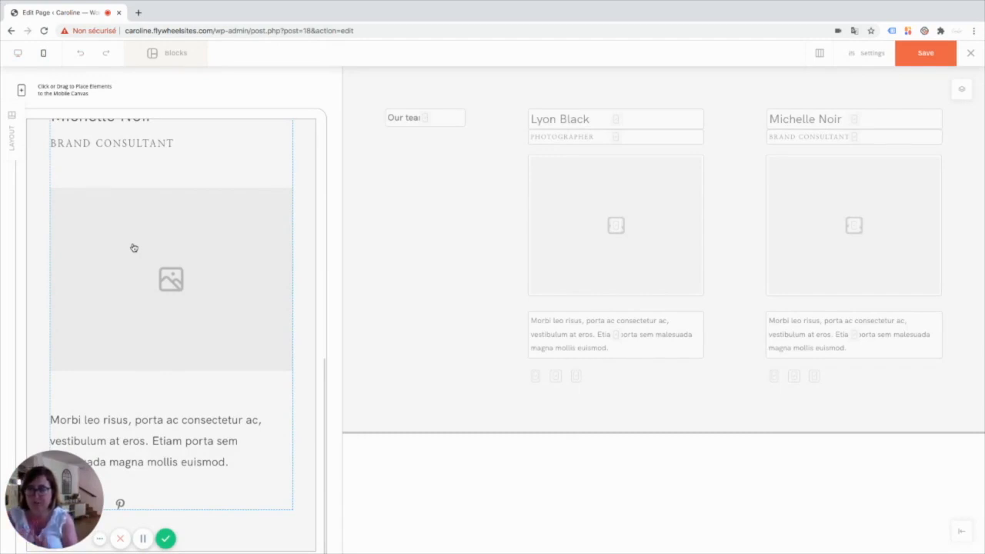
scroll(134, 247, "up", 5)
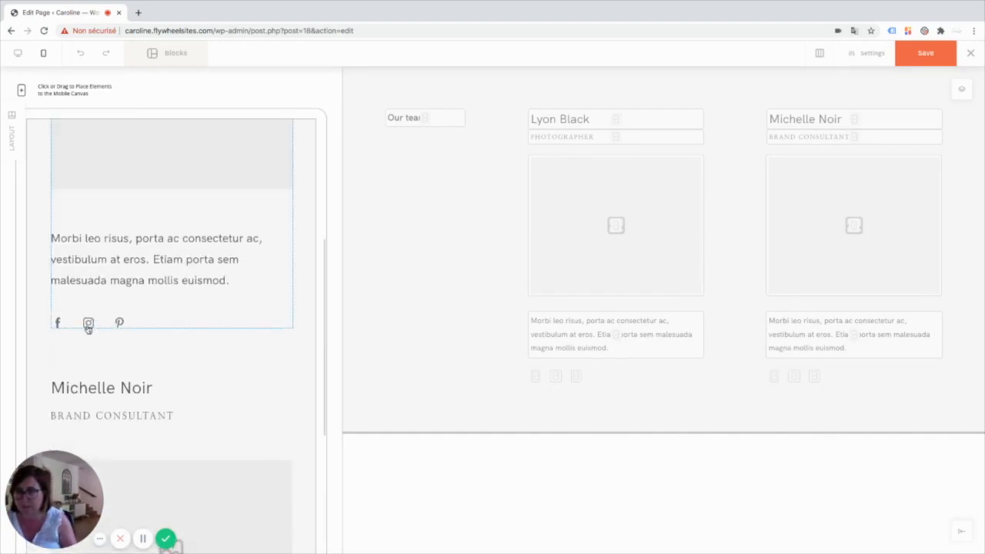
Step: Replace the team block with the "1 Link - Image with Text" theme block from the Links category
left_click(171, 53)
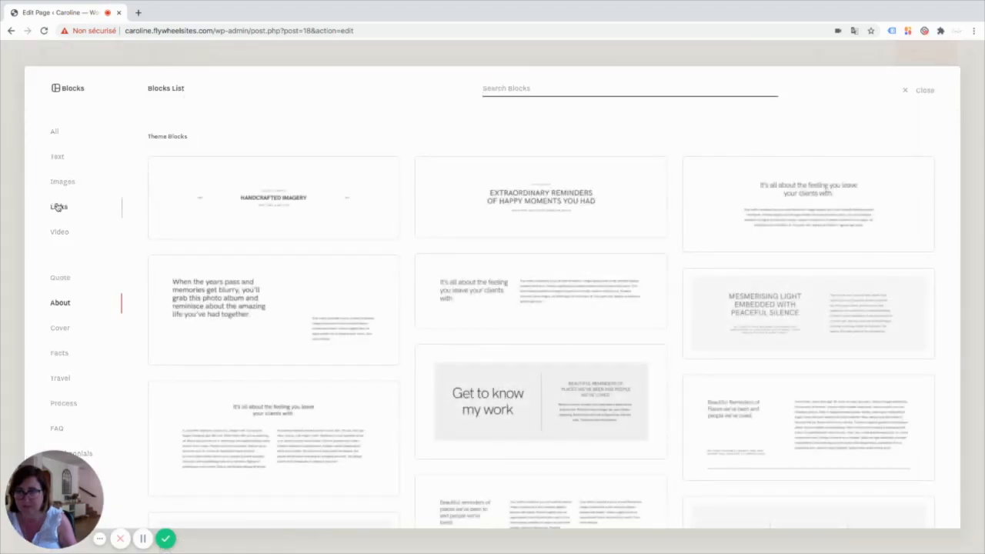
left_click(58, 206)
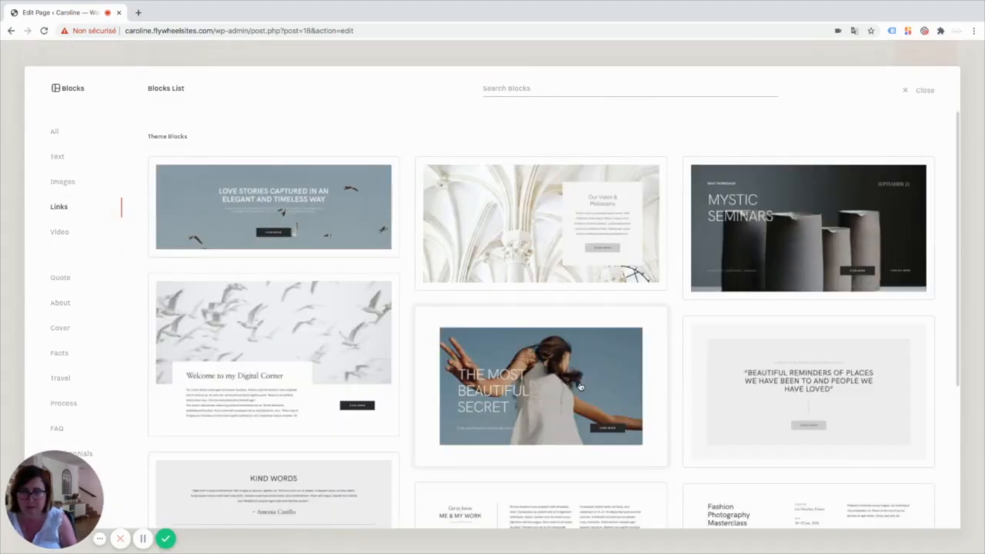
scroll(635, 404, "down", 5)
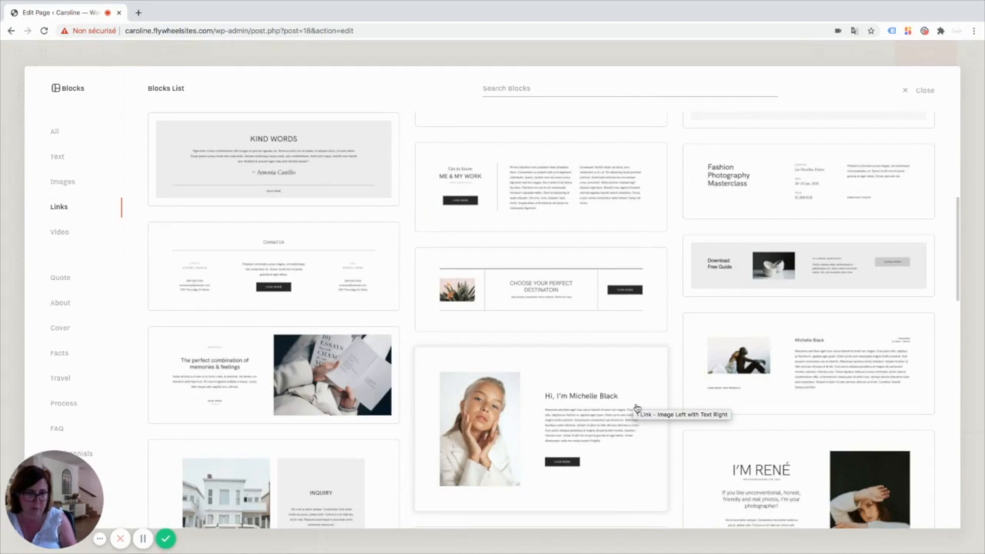
scroll(636, 400, "down", 1)
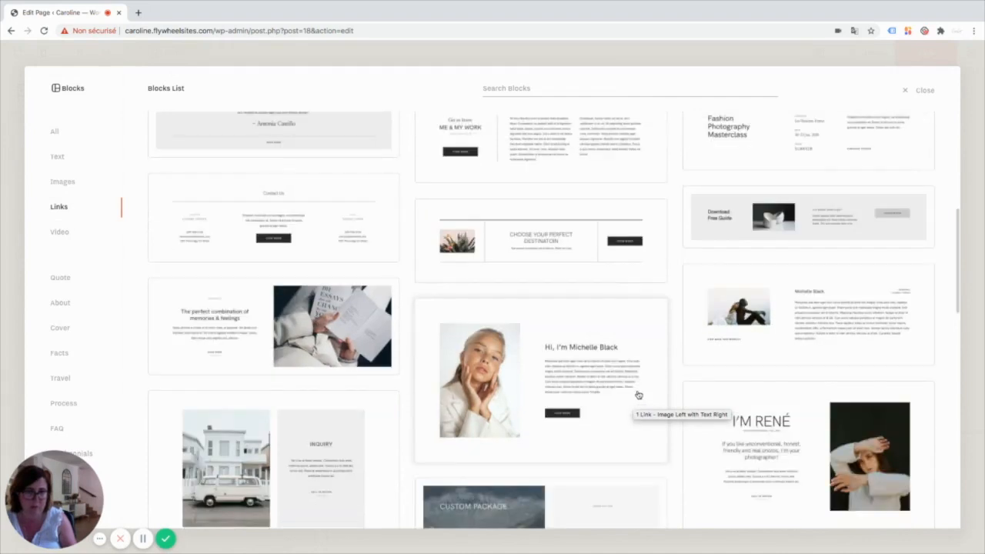
left_click(904, 274)
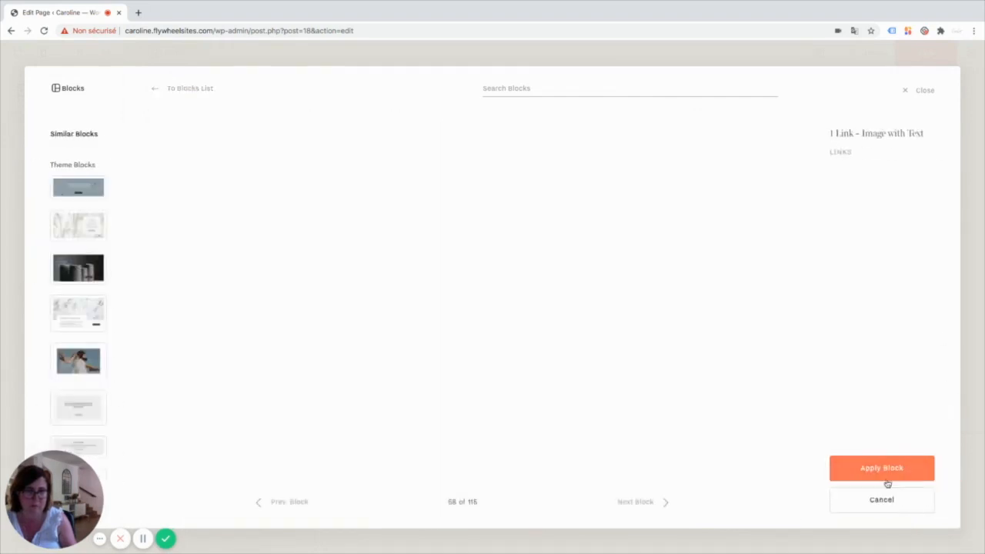
left_click(881, 467)
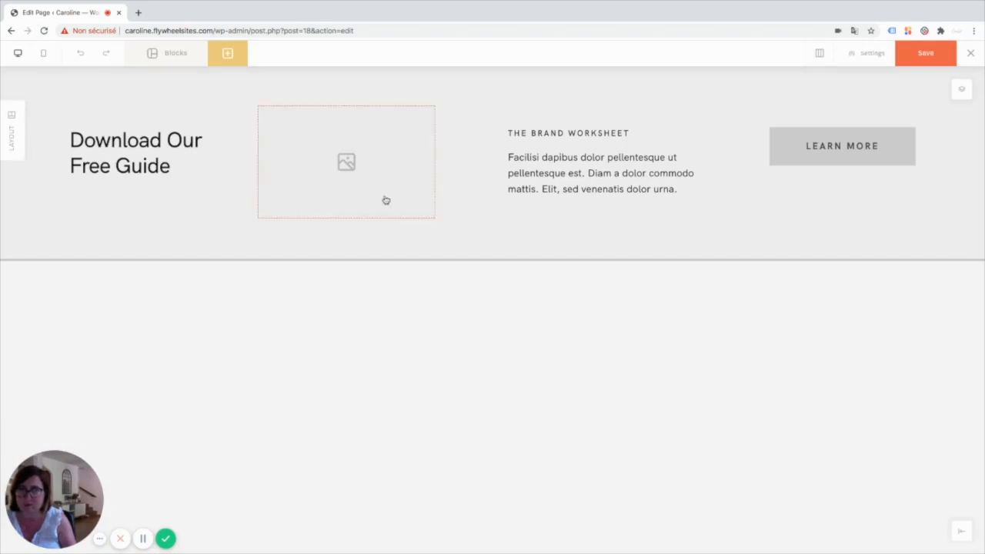
Step: In the mobile version, move the "LEARN MORE" button slightly right and closer to the paragraph above it
left_click(43, 53)
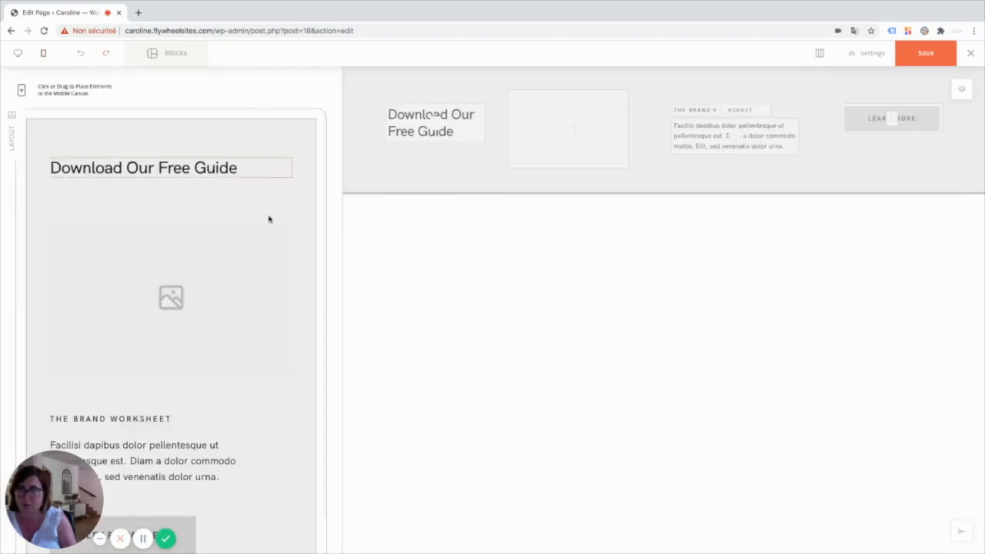
scroll(208, 385, "down", 1)
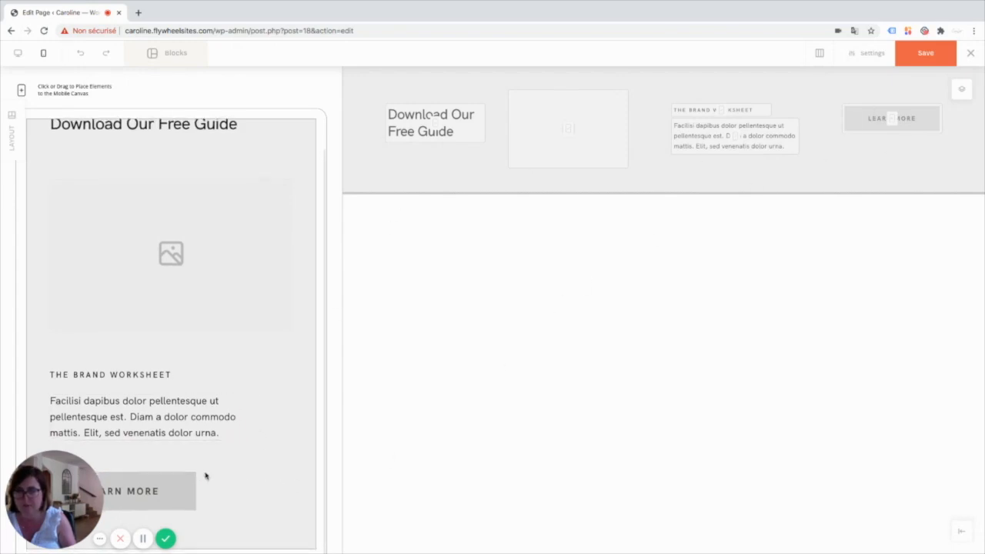
left_click(159, 496)
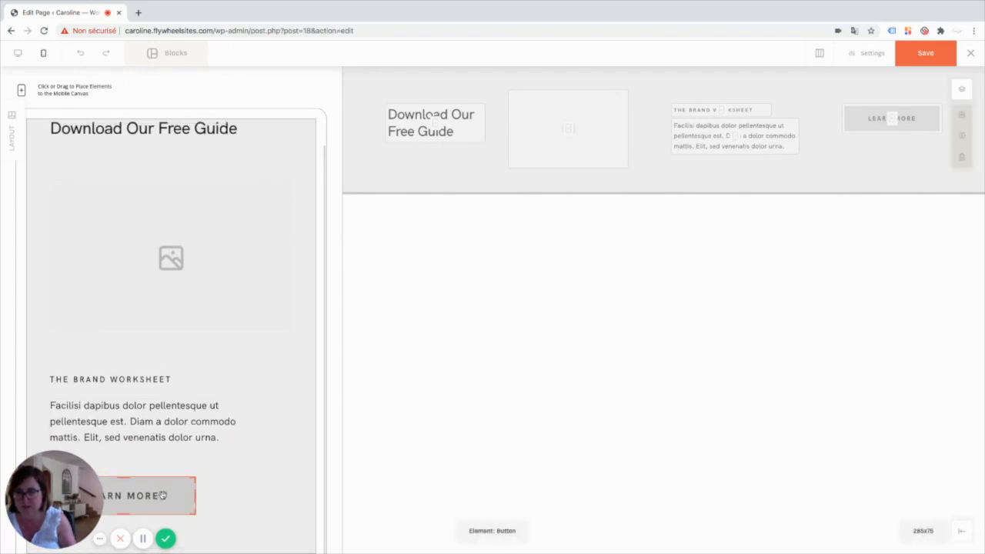
mouse_move(179, 507)
left_mouse_down()
mouse_move(221, 507)
mouse_move(195, 511)
left_mouse_up()
scroll(247, 462, "down", 1)
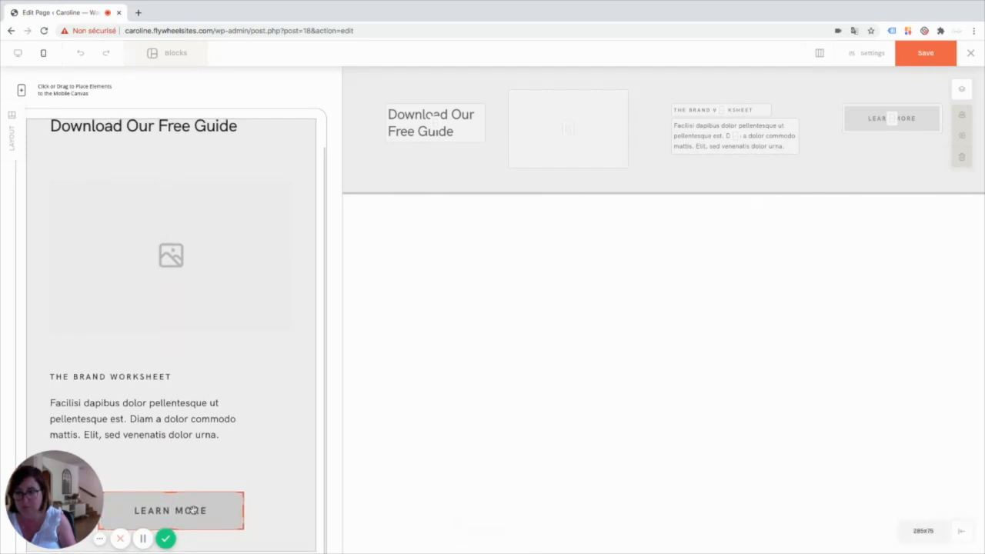
left_click_drag(185, 507, 153, 480)
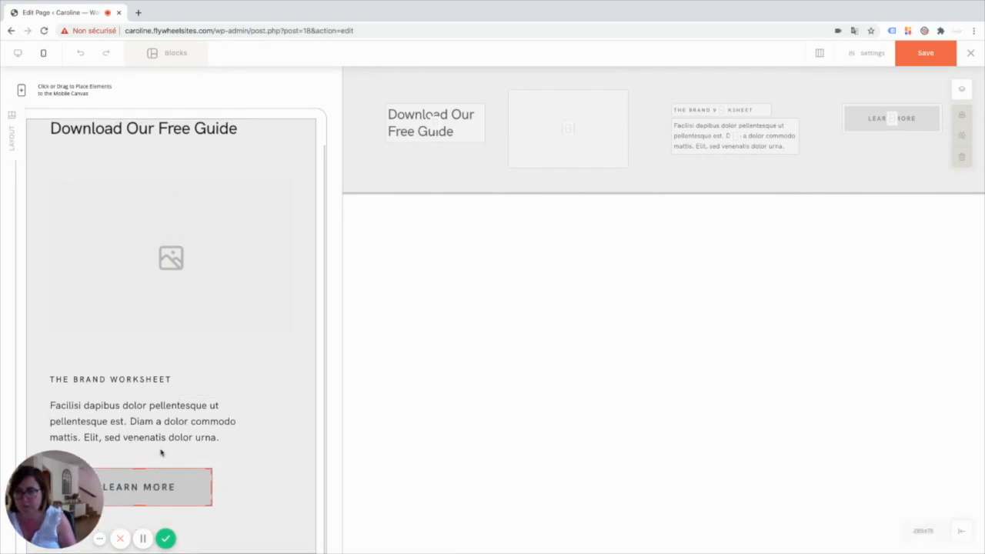
scroll(181, 368, "up", 1)
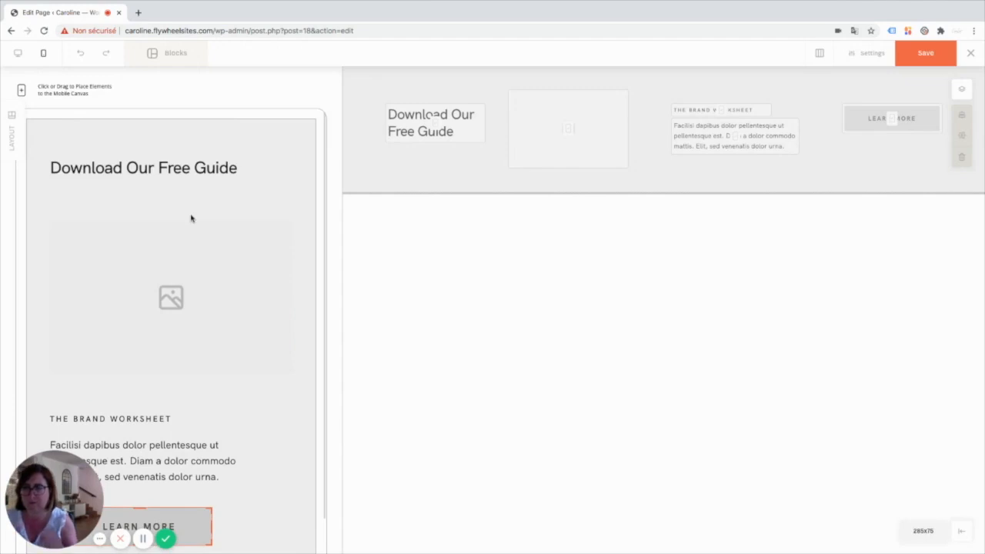